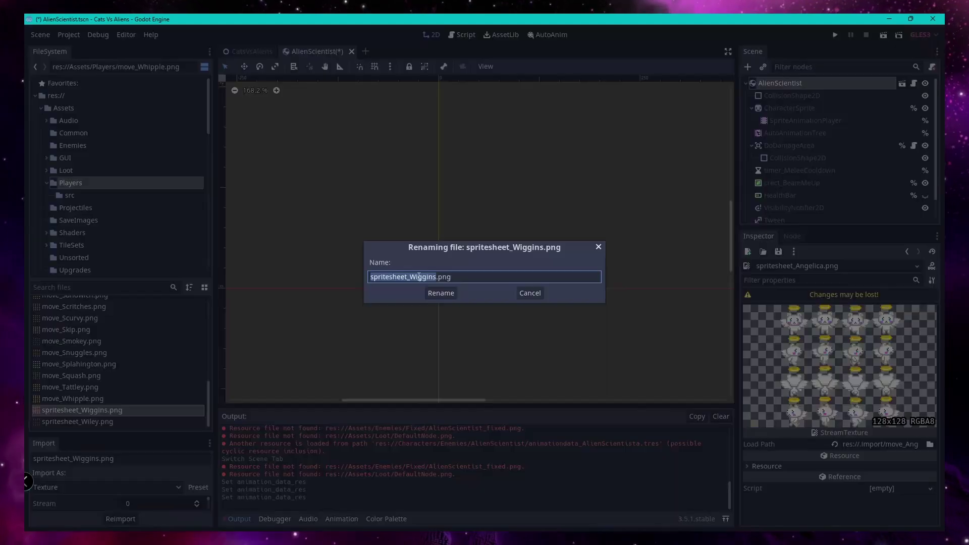
- Rename spritesheet_Wiggins.png in the Players folder to move_Wiggins.png
key(shift+Left)
key(shift+Left)
key(shift+Left)
key(shift+Left)
key(shift+Left)
key(shift+Left)
key(shift+Left)
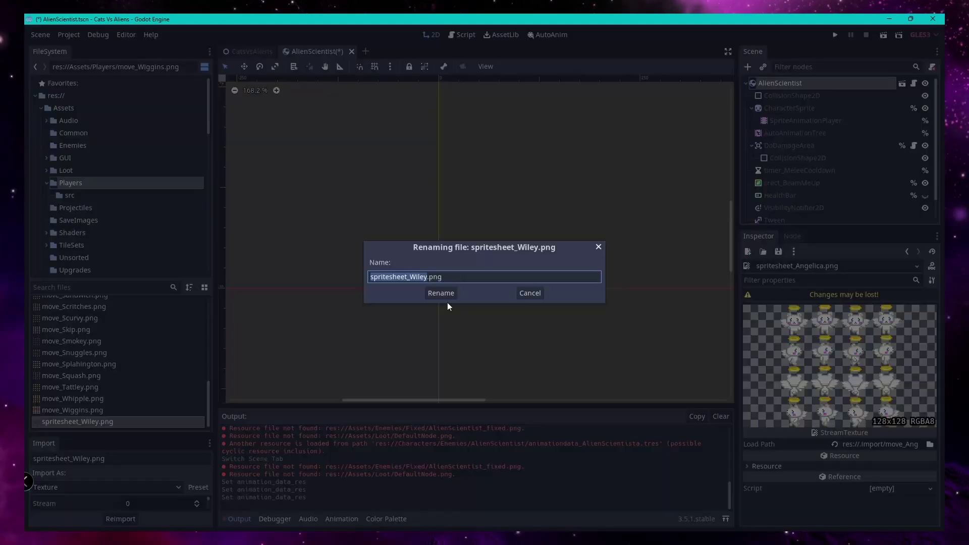
- Rename spritesheet_Wiley.png in the Players folder with the move_ prefix in place of spritesheet_
key(shift+Left)
key(shift+Left)
key(shift+Left)
key(shift+Left)
key(shift+Left)
text(move_)
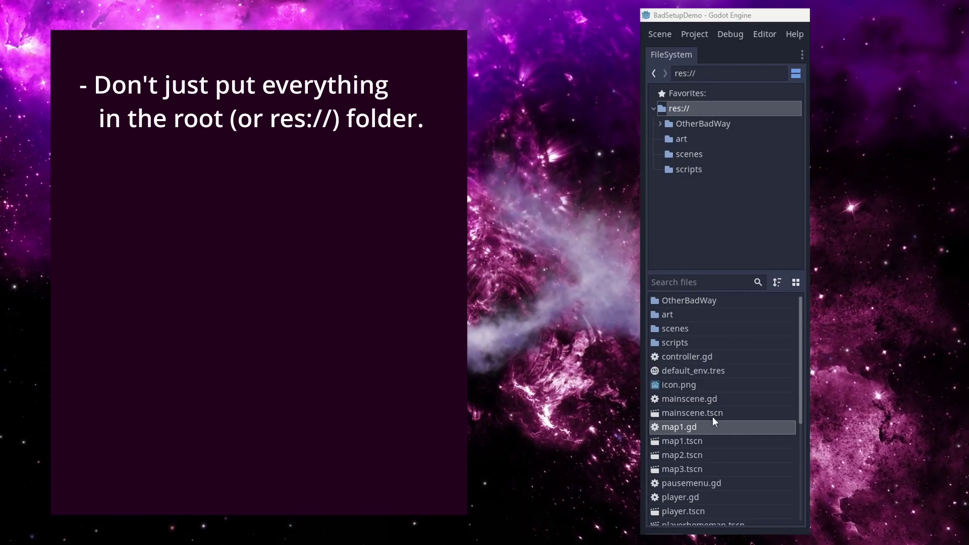
- Review the files in the BadSetupDemo project's root folder, then compare the contents of its scenes and scripts folders
scroll(712, 417, down, 3)
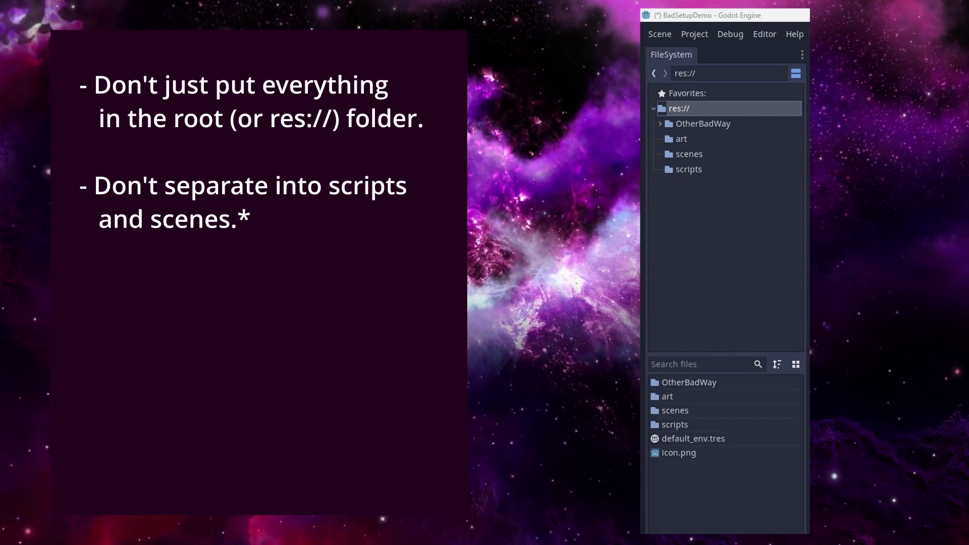
click(689, 154)
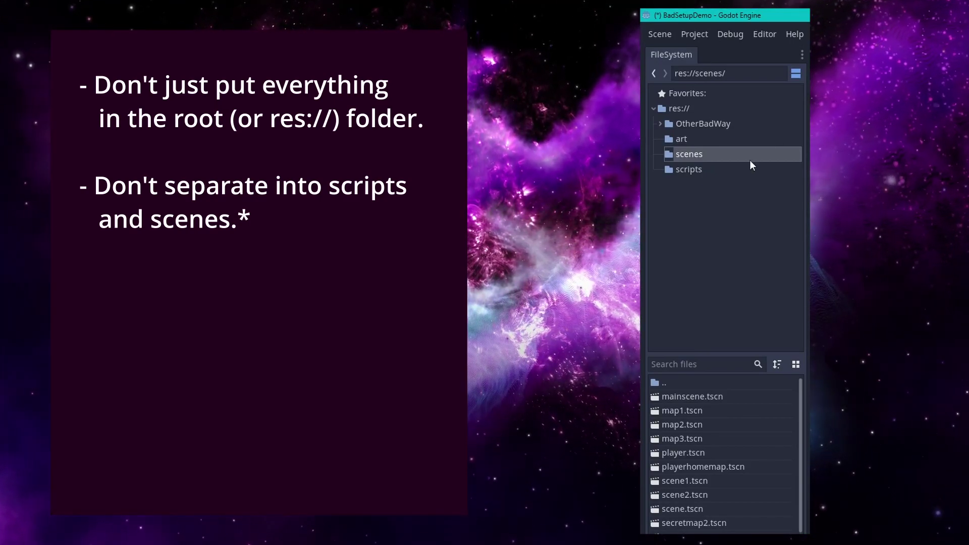
click(687, 169)
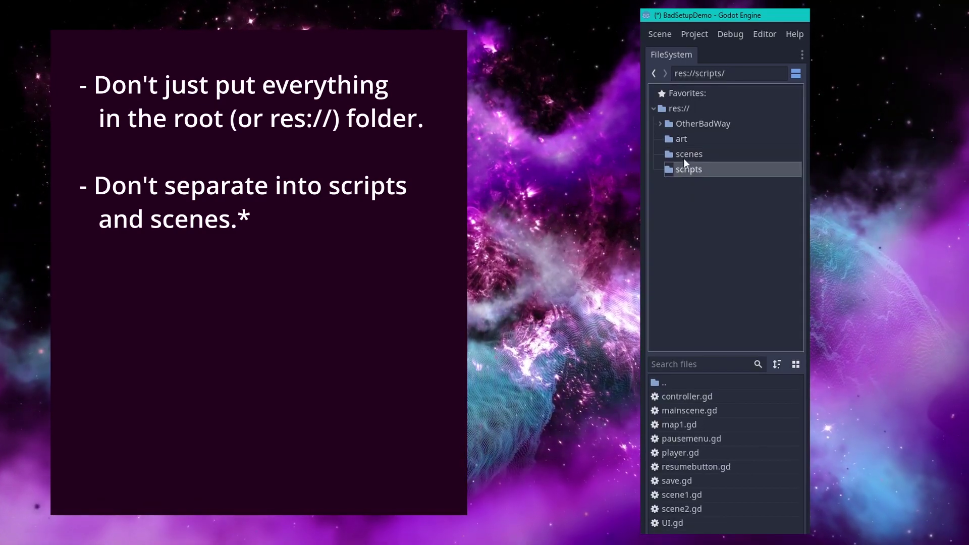
click(684, 155)
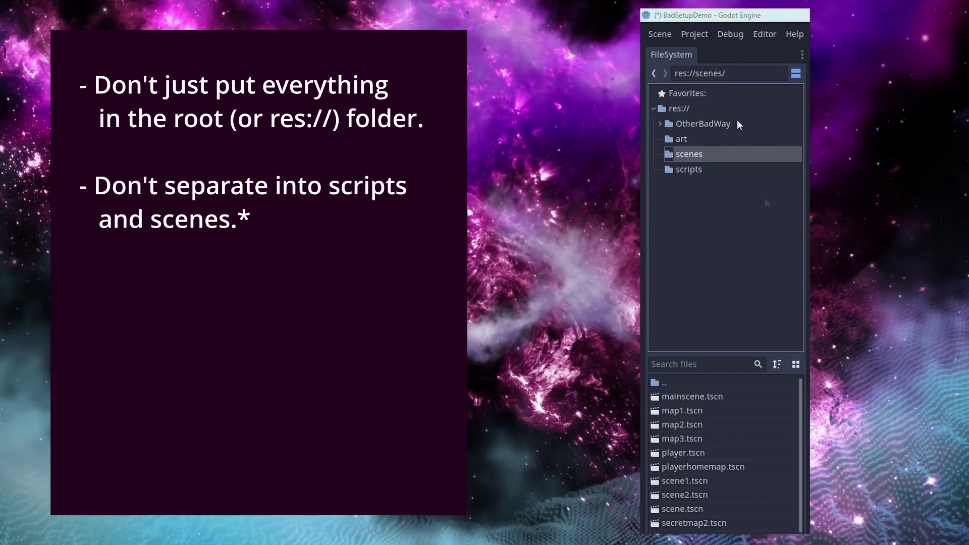
- Look through the file names in the root-level art folder and widen the editor window to show more of them
click(716, 123)
click(711, 137)
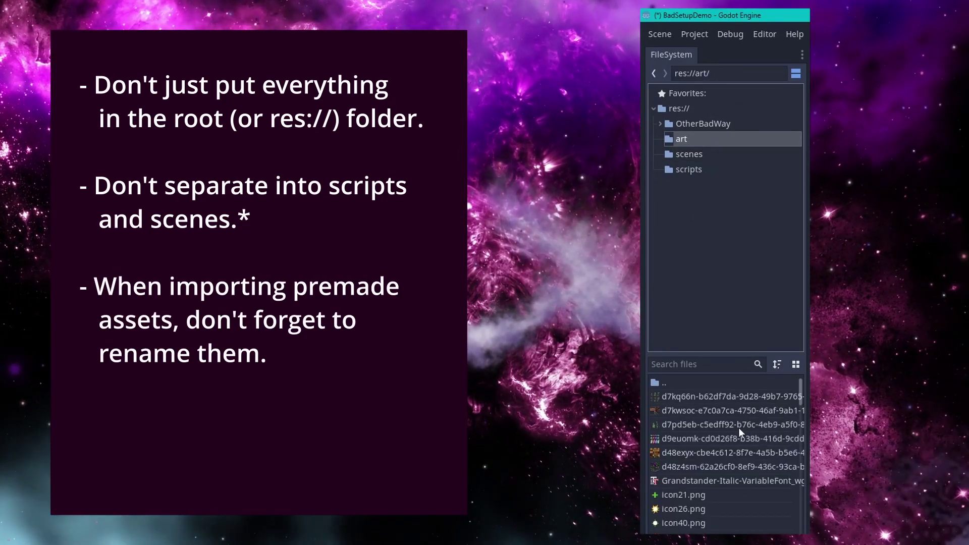
scroll(719, 467, down, 6)
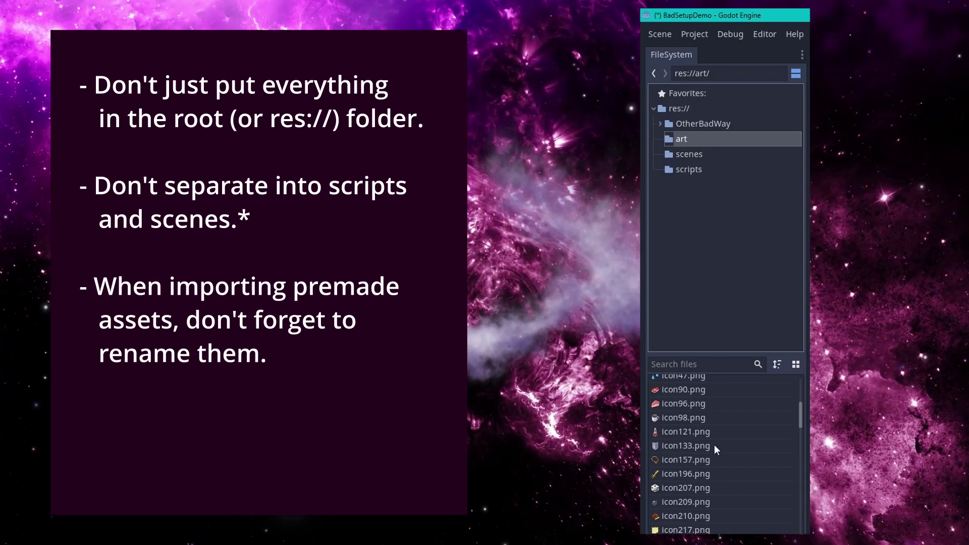
scroll(726, 451, down, 3)
scroll(726, 452, down, 15)
scroll(734, 467, down, 3)
scroll(734, 481, up, 10)
scroll(771, 474, up, 6)
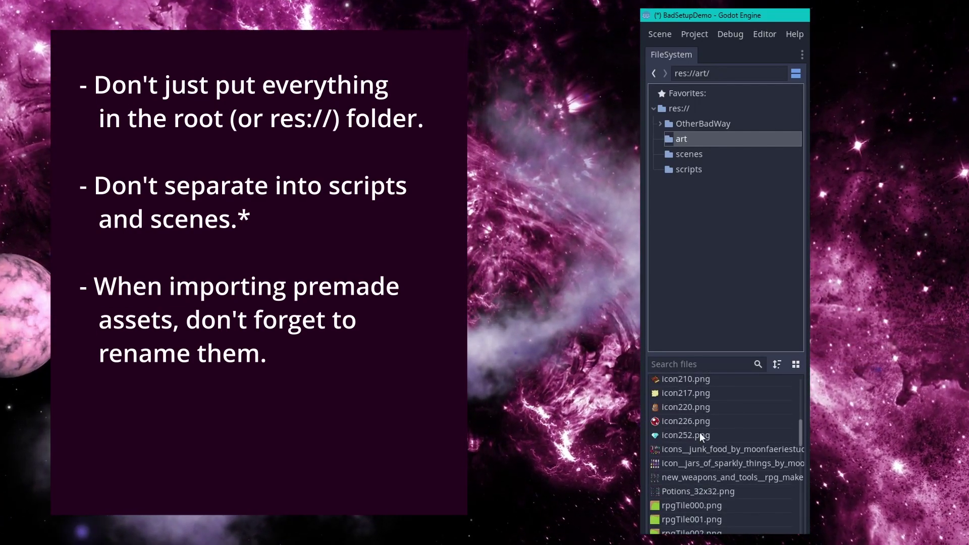
scroll(722, 455, up, 8)
scroll(726, 485, down, 4)
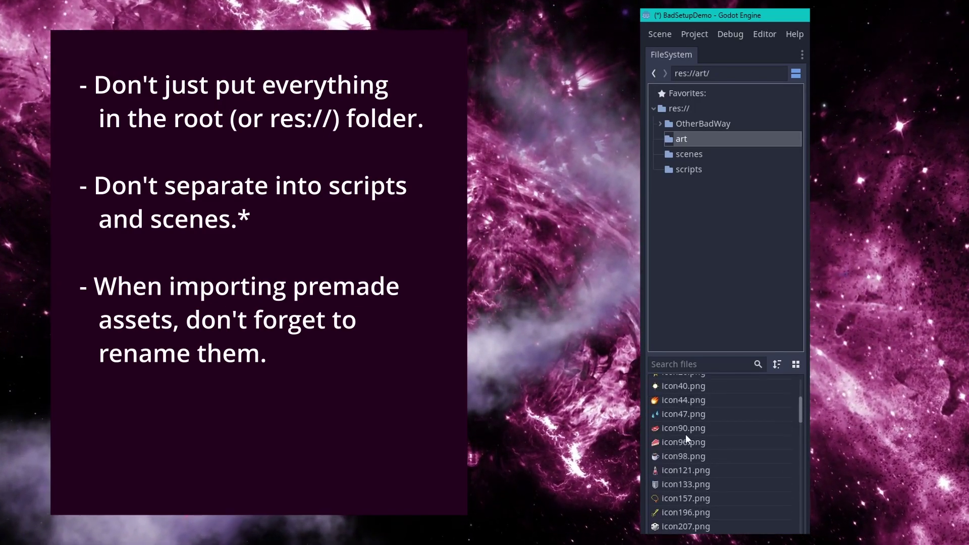
scroll(685, 437, up, 2)
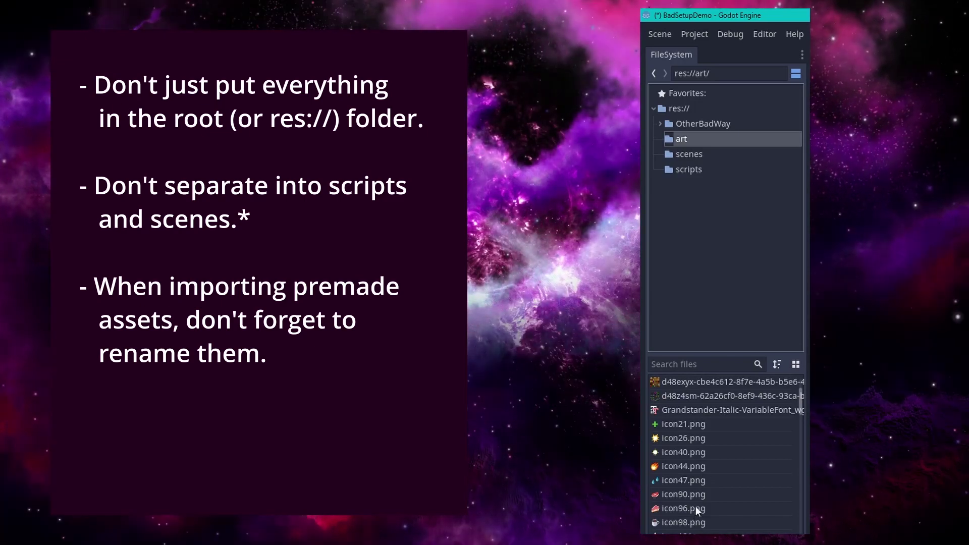
scroll(695, 504, up, 2)
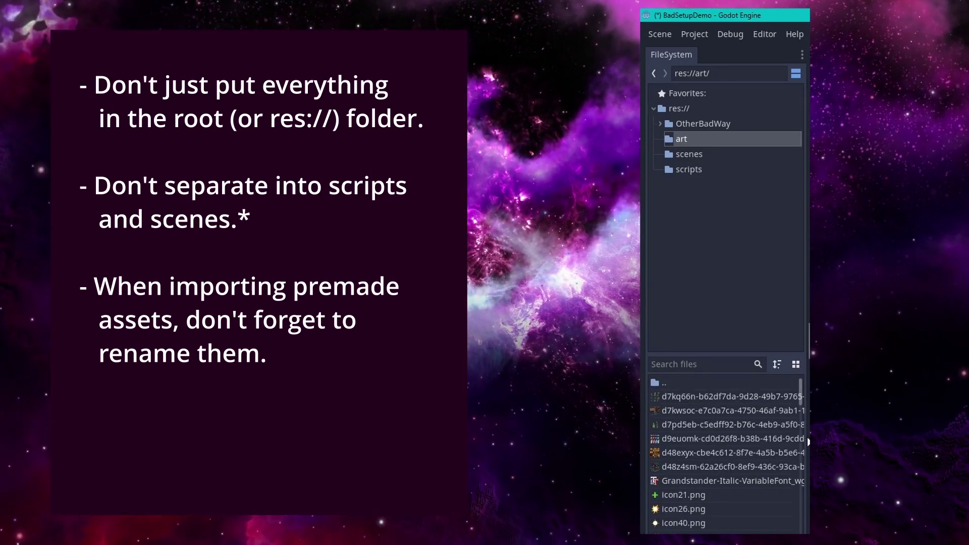
drag(806, 436, 868, 441)
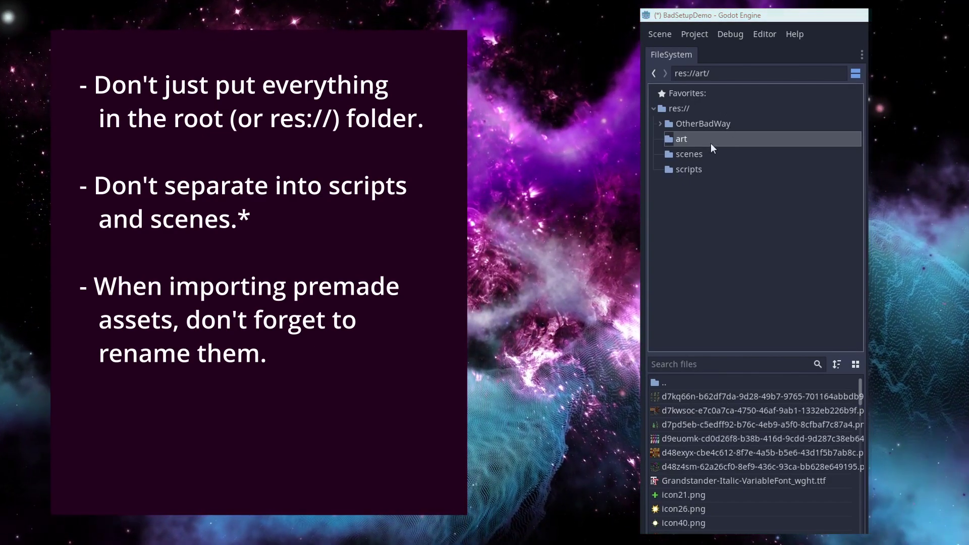
- Expand the OtherBadWay folder and its art subfolder, and list the files in that subfolder
click(729, 146)
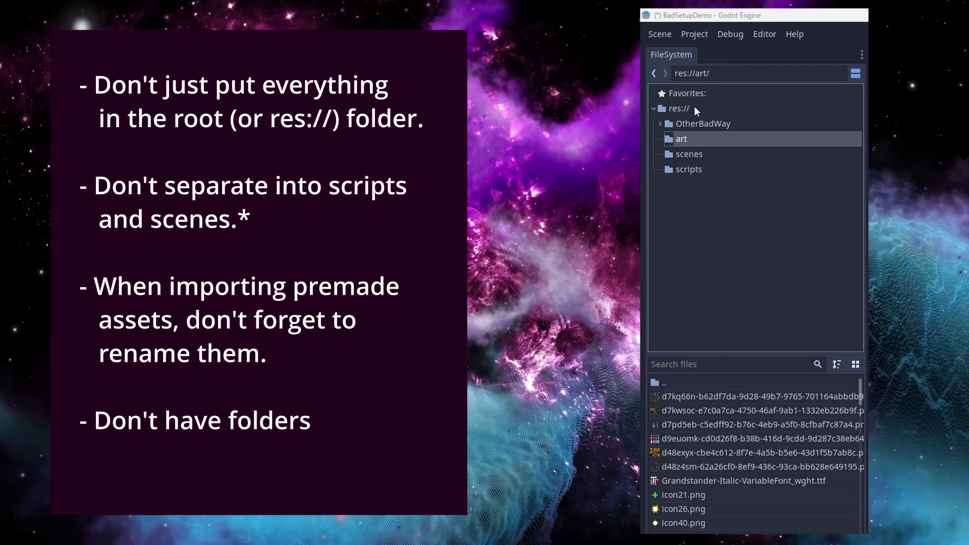
click(658, 124)
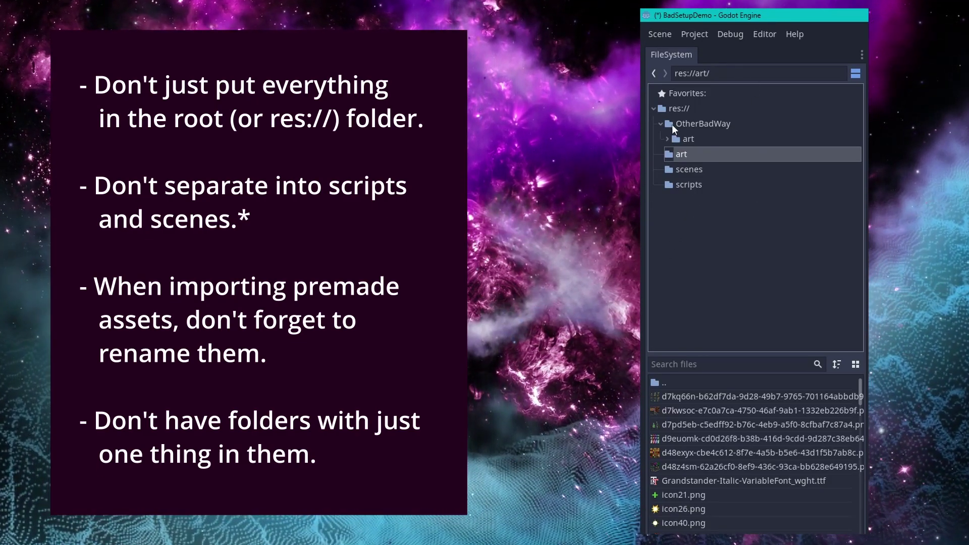
click(666, 139)
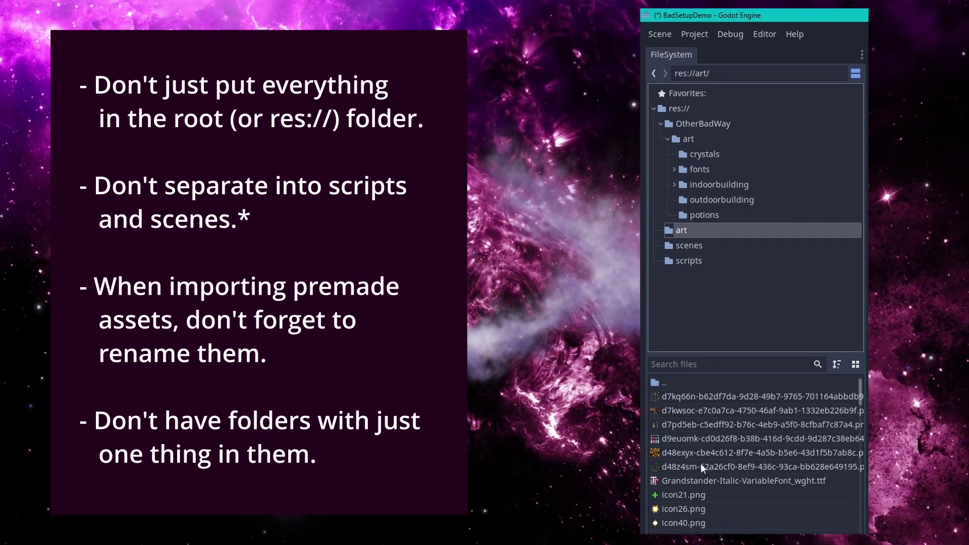
scroll(759, 451, down, 10)
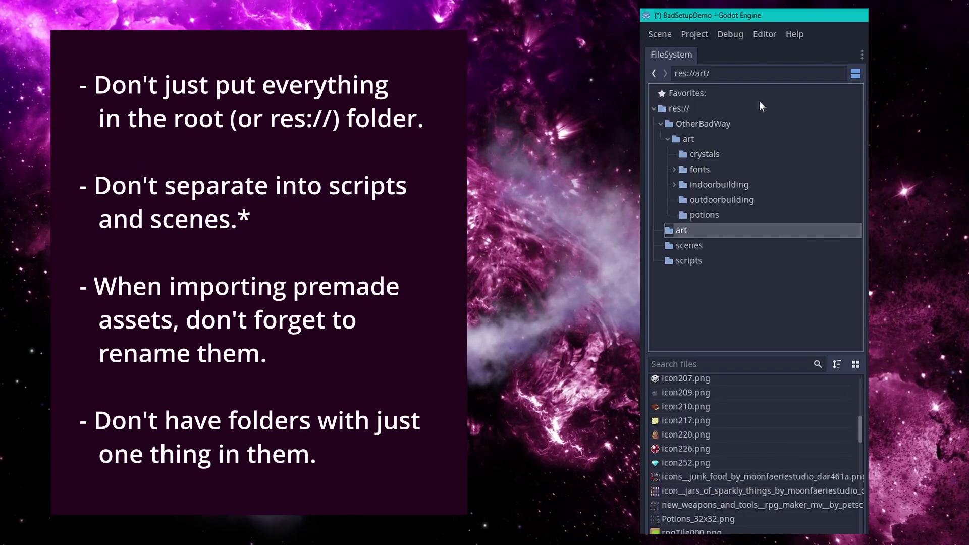
click(701, 138)
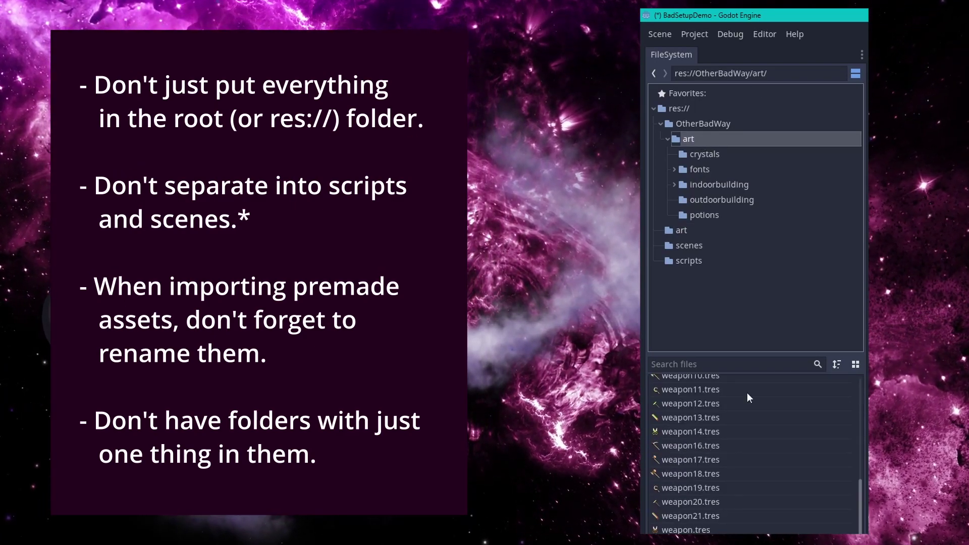
- Examine the junkfood and weapon resource files stored loose in OtherBadWay/art
scroll(759, 439, down, 5)
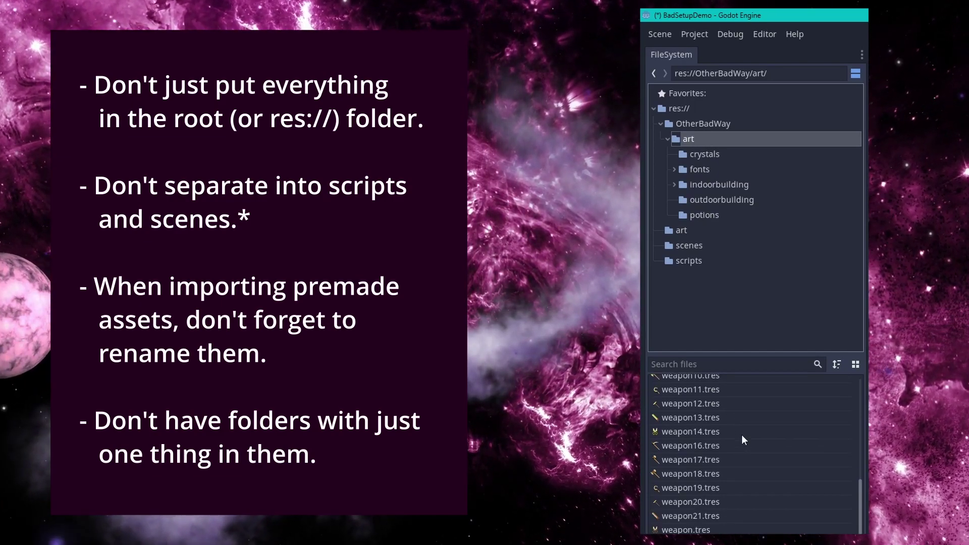
scroll(740, 435, up, 5)
scroll(741, 440, down, 5)
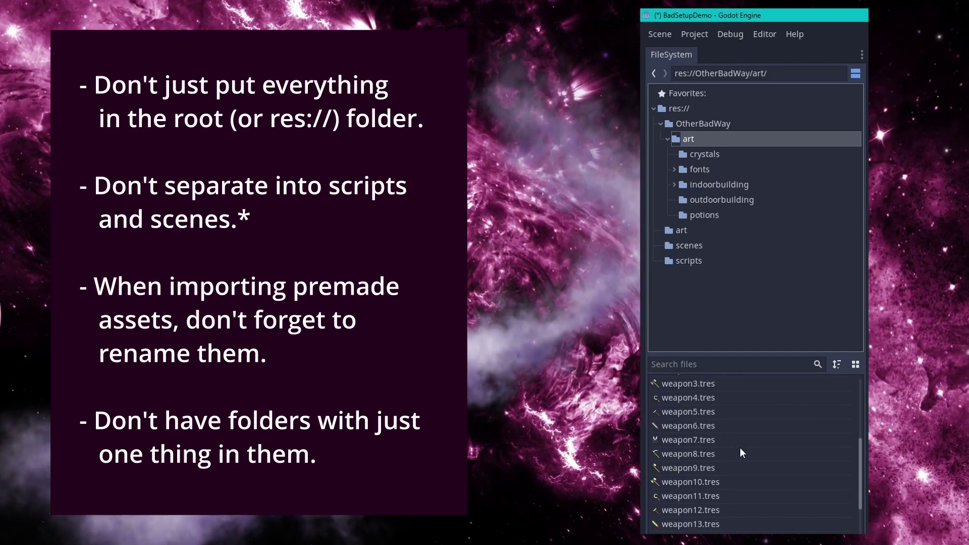
scroll(737, 454, up, 2)
scroll(733, 456, down, 2)
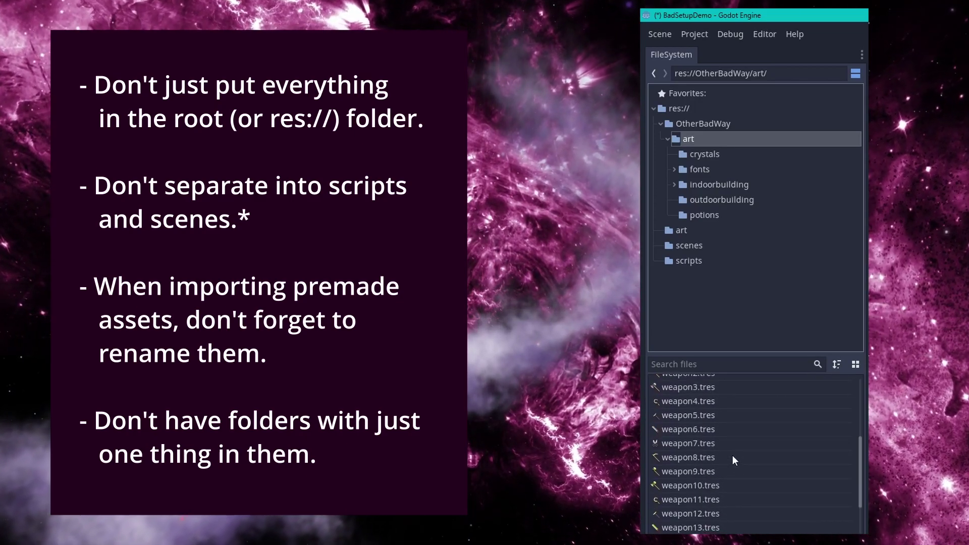
scroll(732, 454, up, 1)
scroll(730, 456, down, 1)
scroll(718, 438, up, 3)
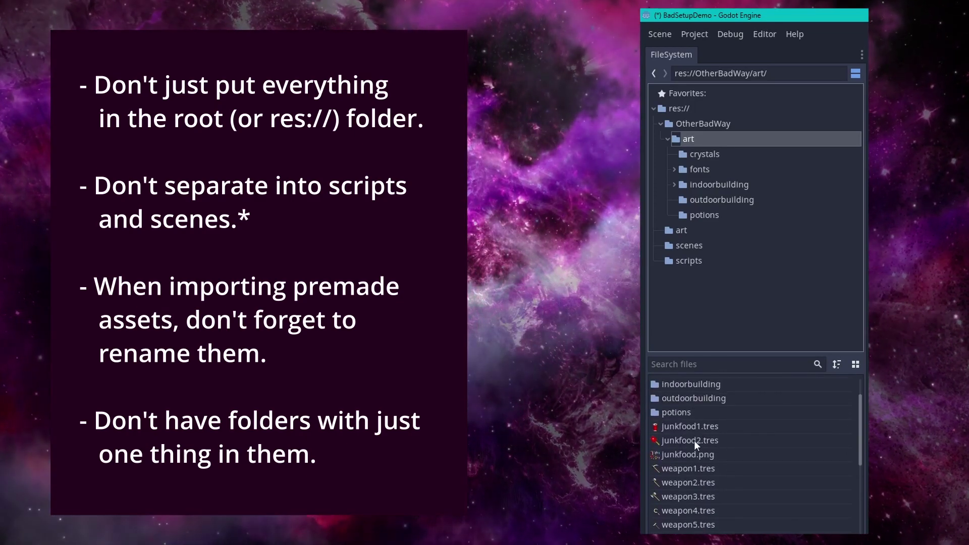
scroll(695, 440, down, 5)
scroll(702, 448, up, 3)
scroll(706, 458, down, 3)
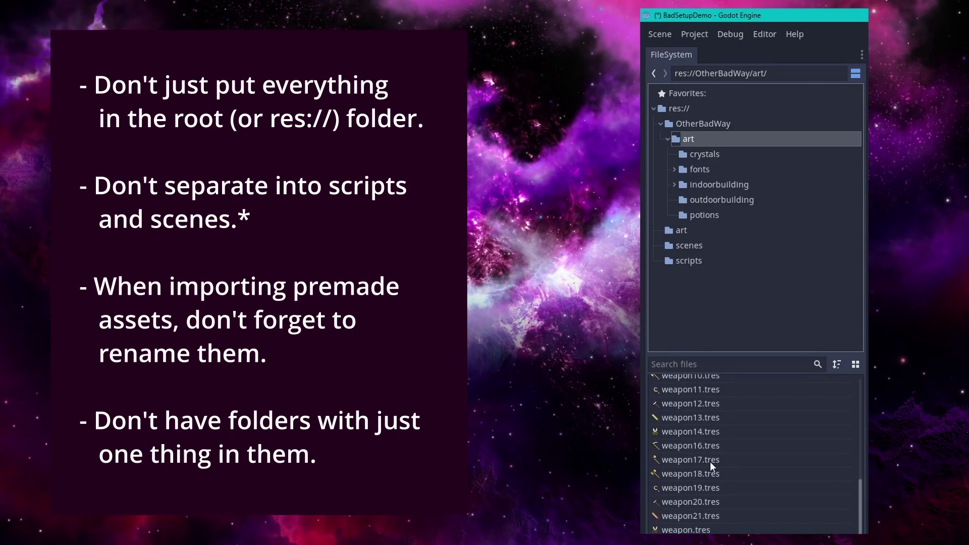
scroll(710, 463, up, 3)
scroll(710, 466, down, 2)
scroll(713, 464, down, 3)
scroll(715, 462, up, 5)
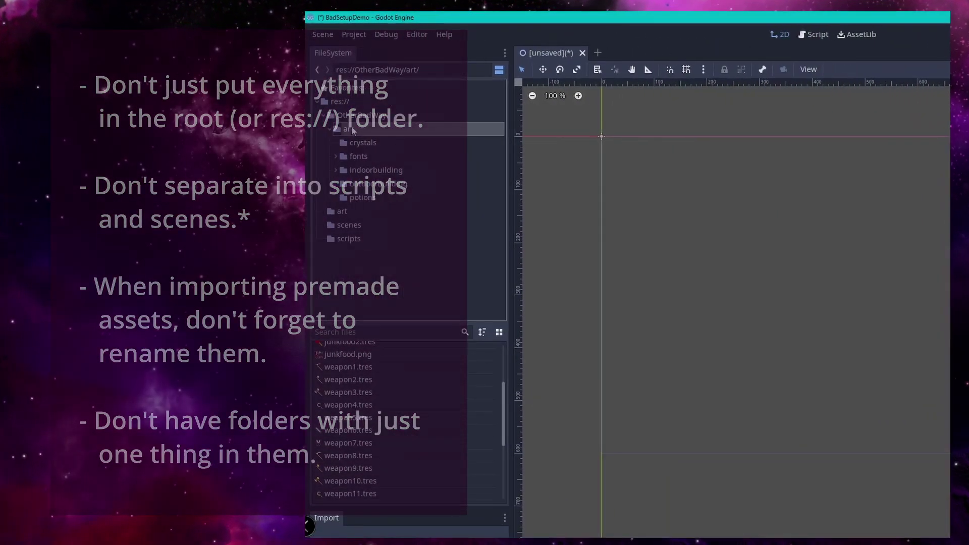
- Create a new folder named Weapons inside OtherBadWay/art
right_click(589, 136)
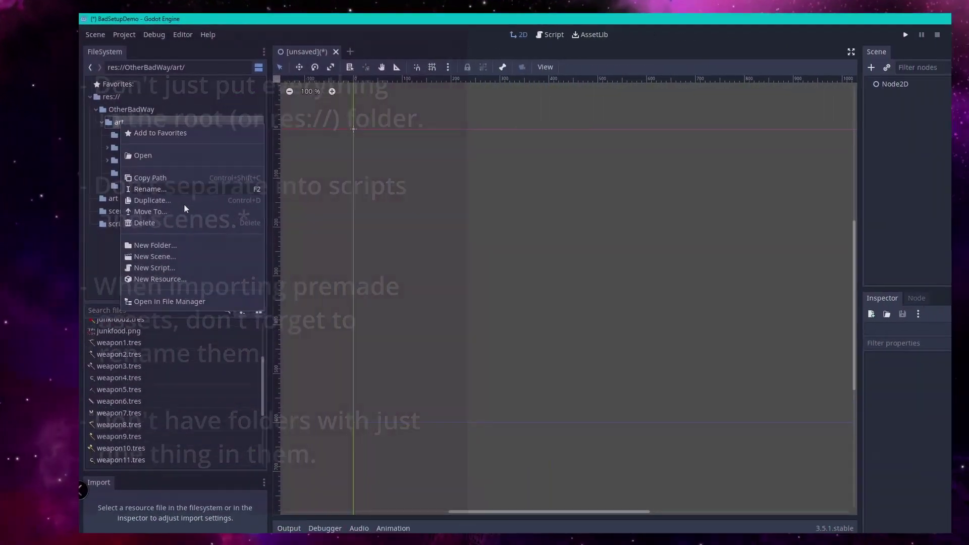
click(97, 242)
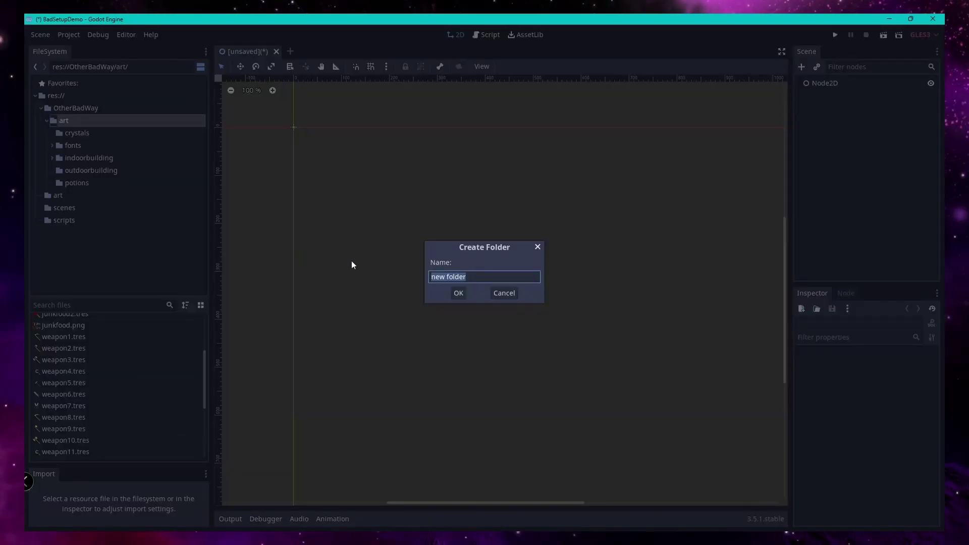
text(Weapons)
key(Return)
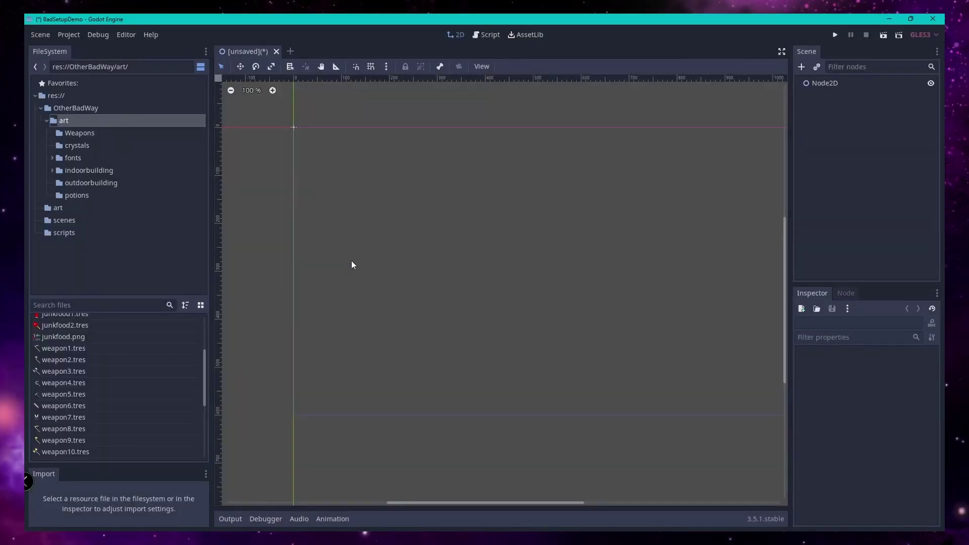
- Move all the weapon .tres files, from weapon1.tres through weapon.tres, from OtherBadWay/art into the Weapons folder
scroll(65, 363, down, 5)
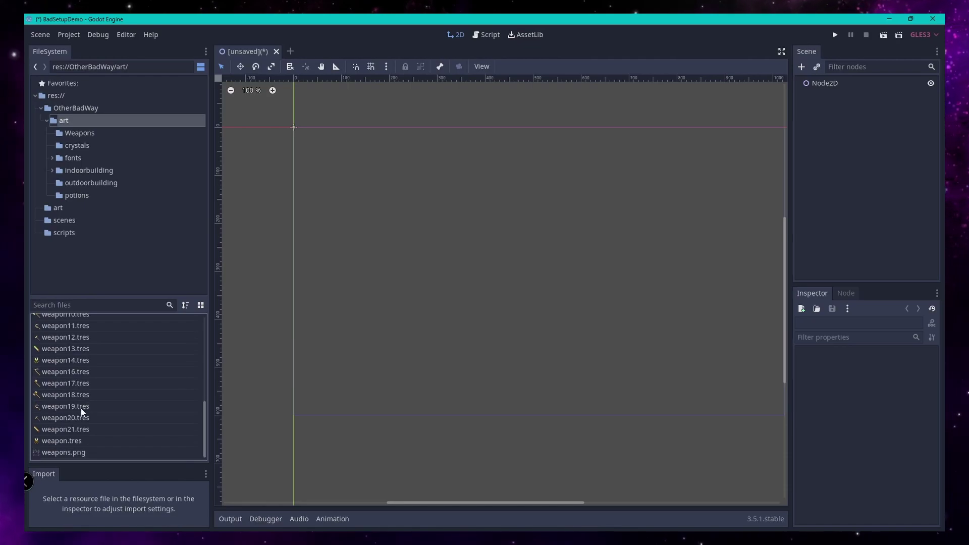
shift+click(62, 439)
scroll(65, 406, up, 7)
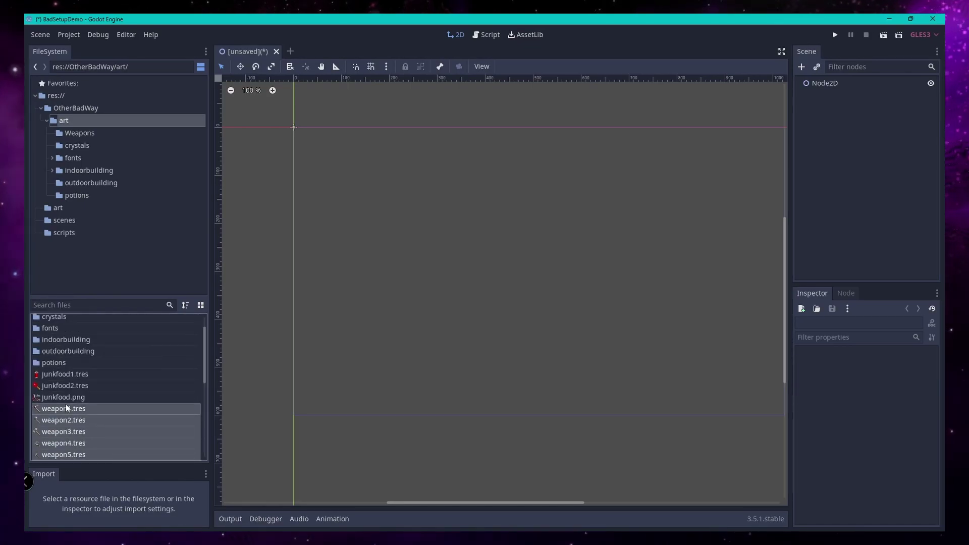
drag(60, 411, 46, 333)
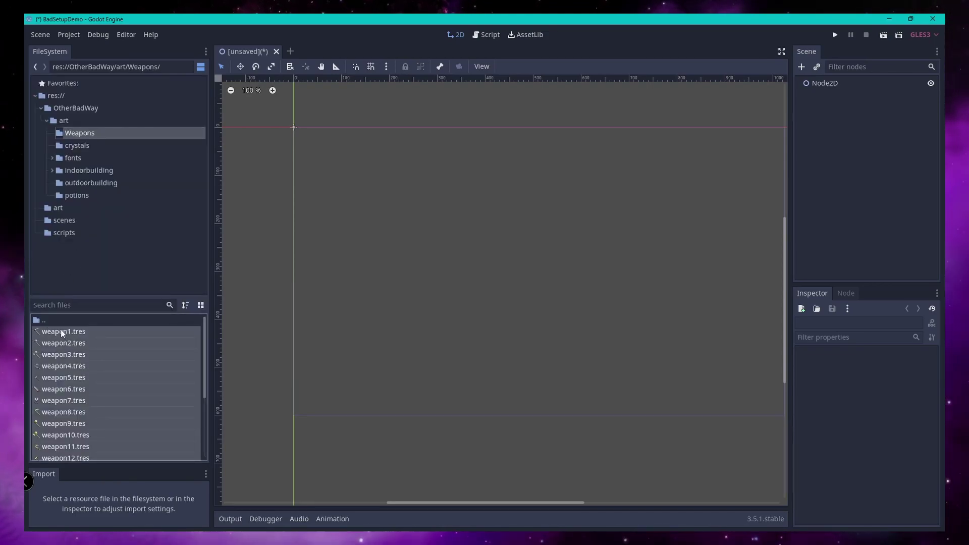
- Check the weapon icons in the Weapons folder, selecting weapon2.tres, weapon16.tres and weapon8.tres in turn
click(71, 342)
scroll(83, 373, down, 4)
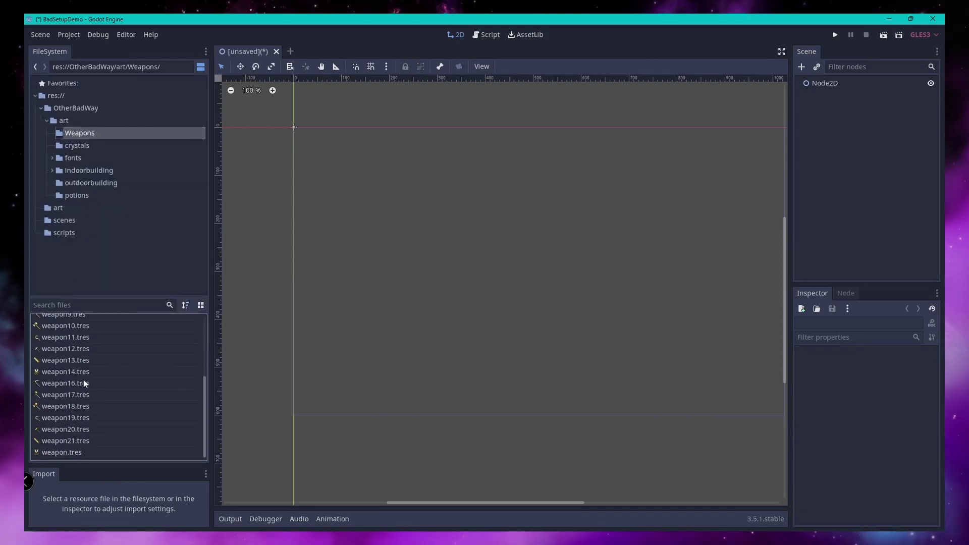
click(51, 385)
scroll(53, 394, up, 3)
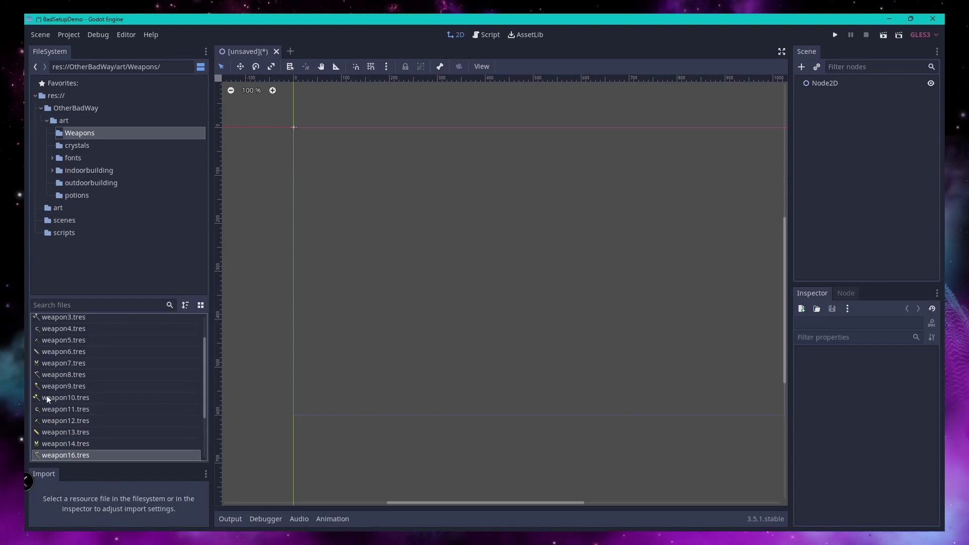
click(53, 373)
scroll(50, 366, up, 2)
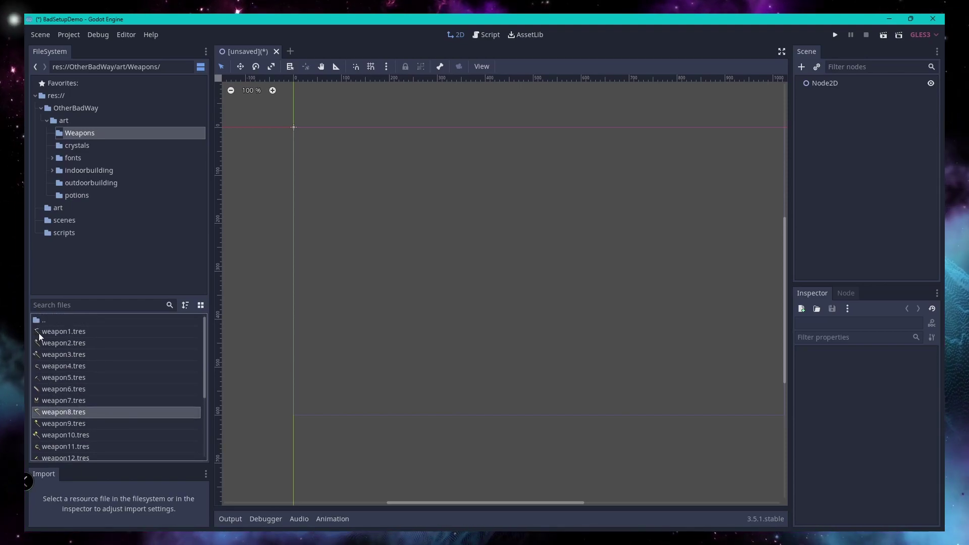
- Create two new folders named Iron and Copper inside OtherBadWay/art/Weapons
right_click(85, 134)
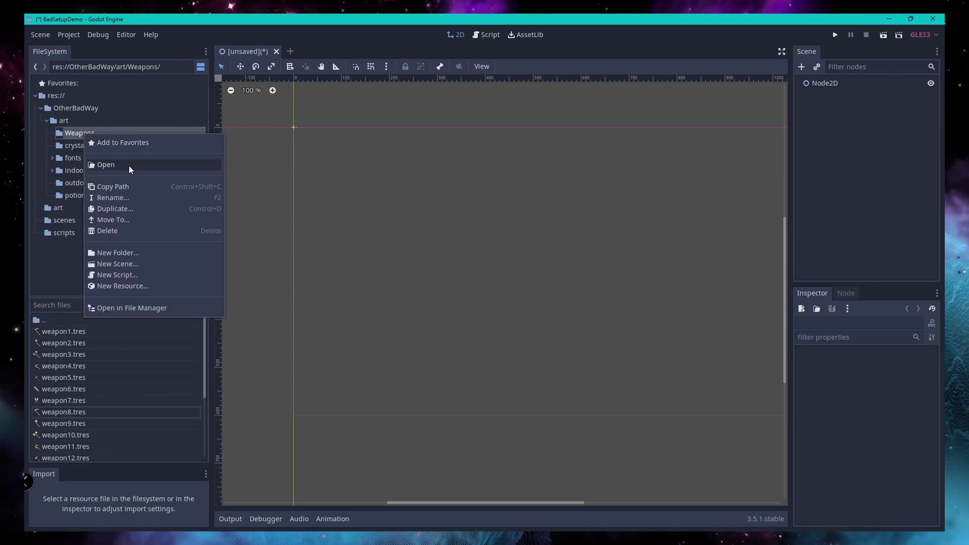
click(119, 253)
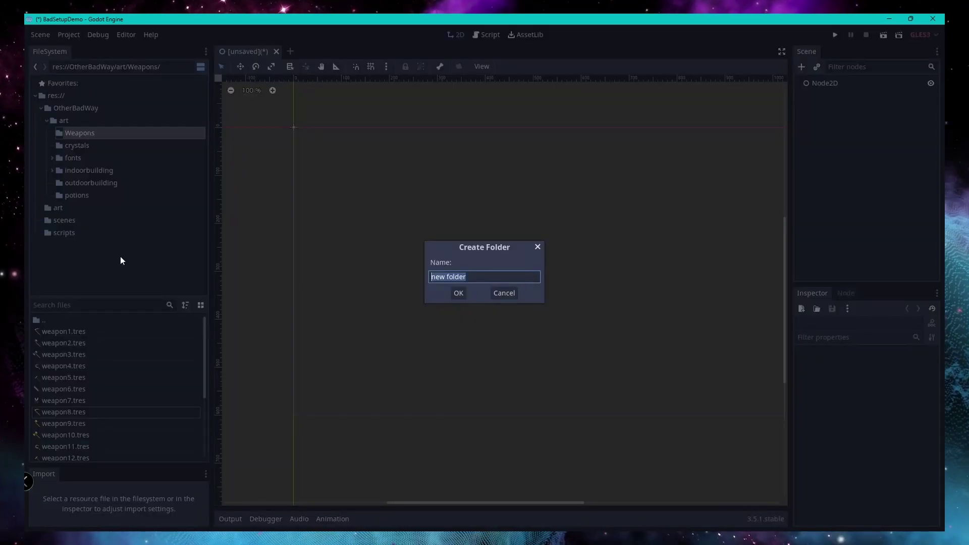
text(Iron)
key(Return)
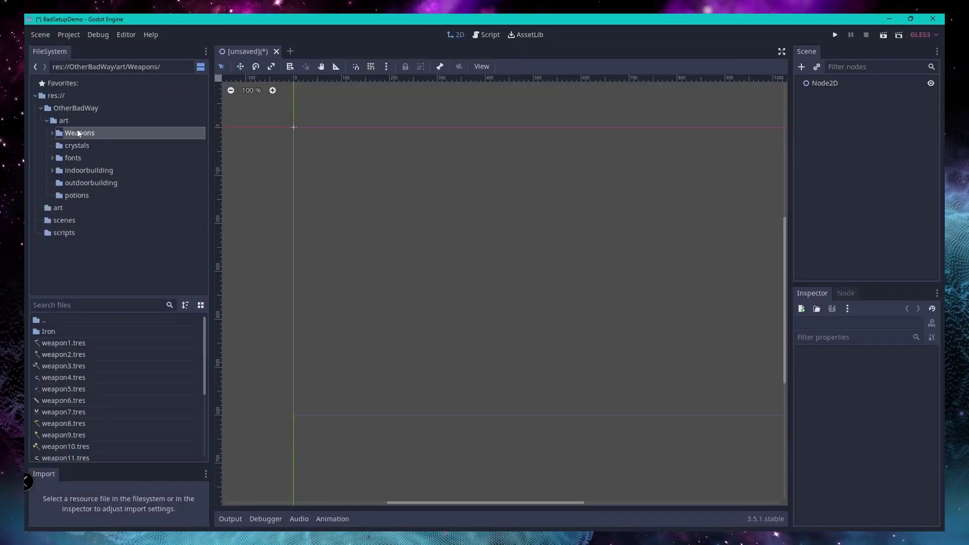
right_click(82, 133)
click(114, 248)
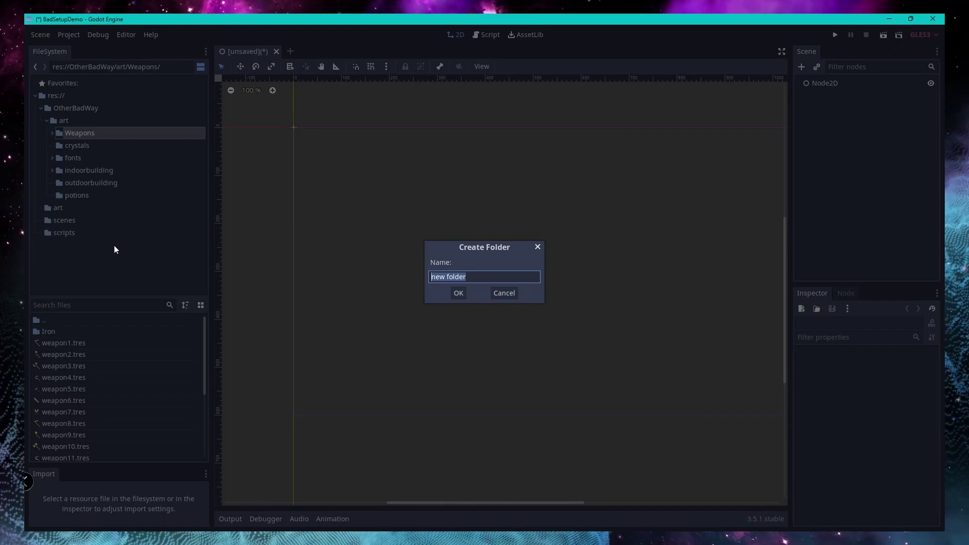
text(Copper)
key(Return)
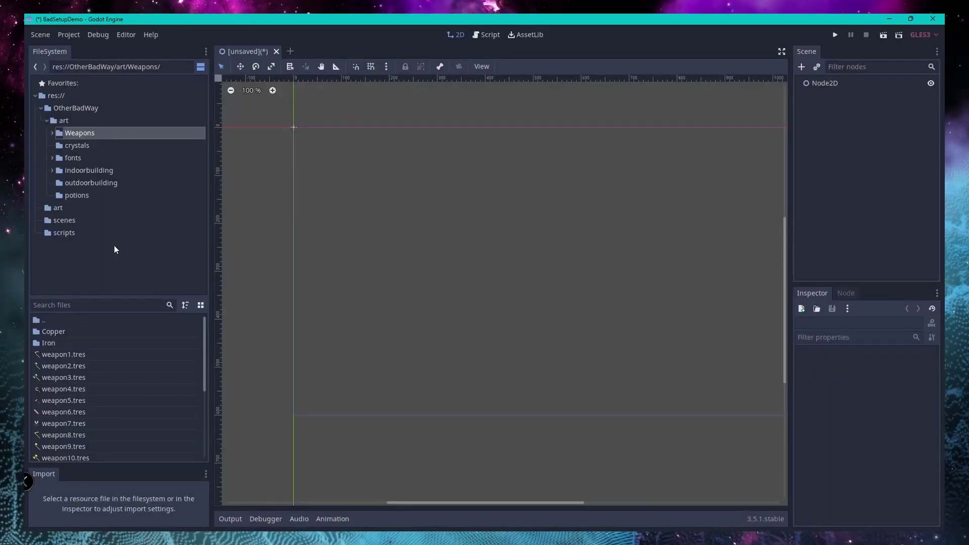
- Create a third material folder named Bronze inside OtherBadWay/art/Weapons
scroll(84, 419, down, 5)
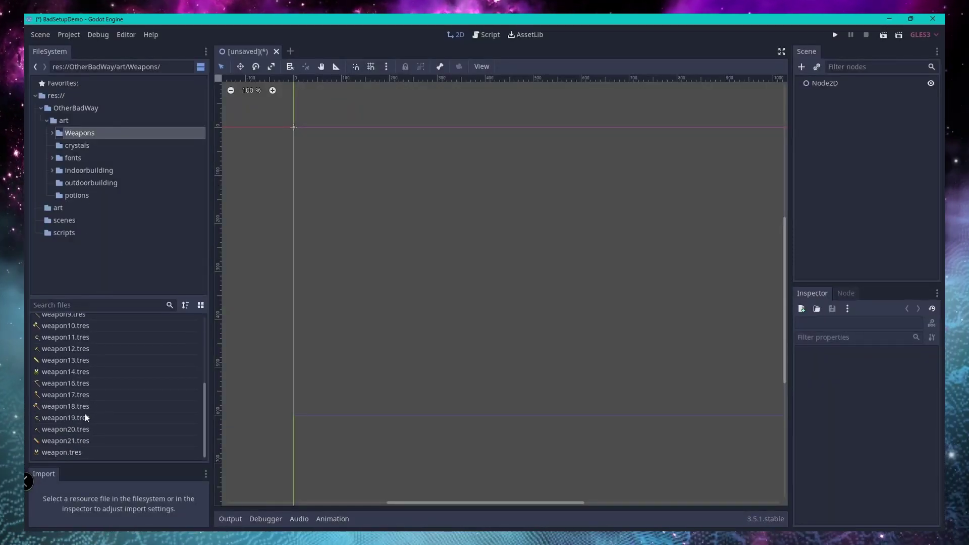
click(74, 429)
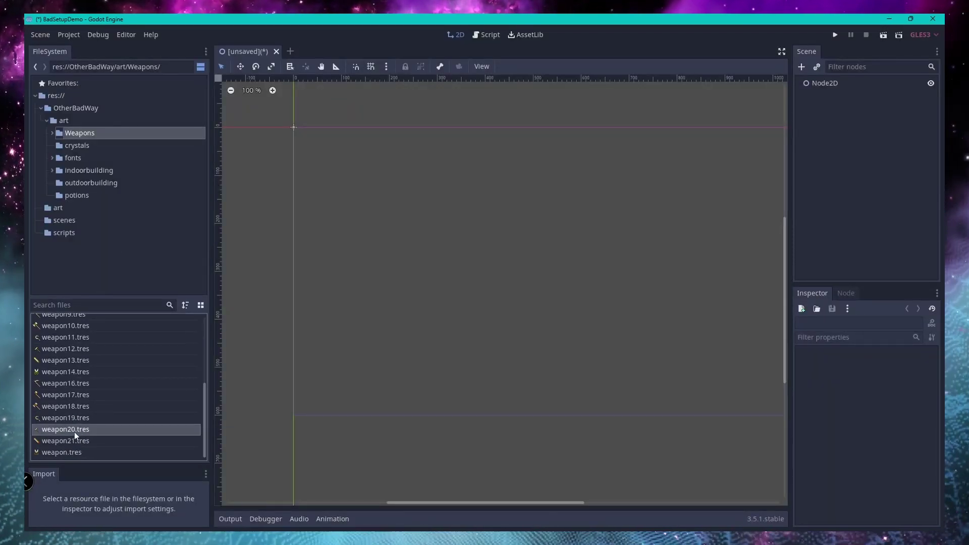
right_click(78, 132)
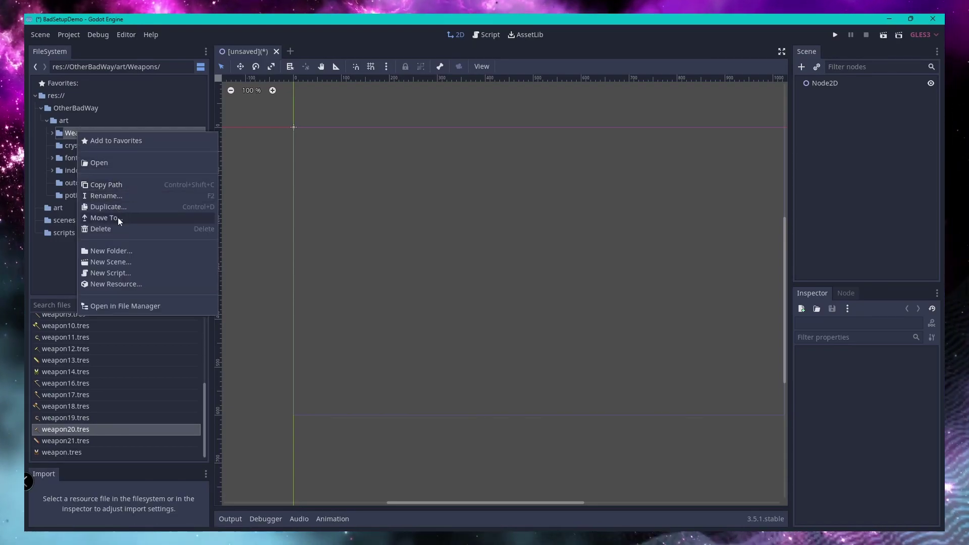
click(116, 251)
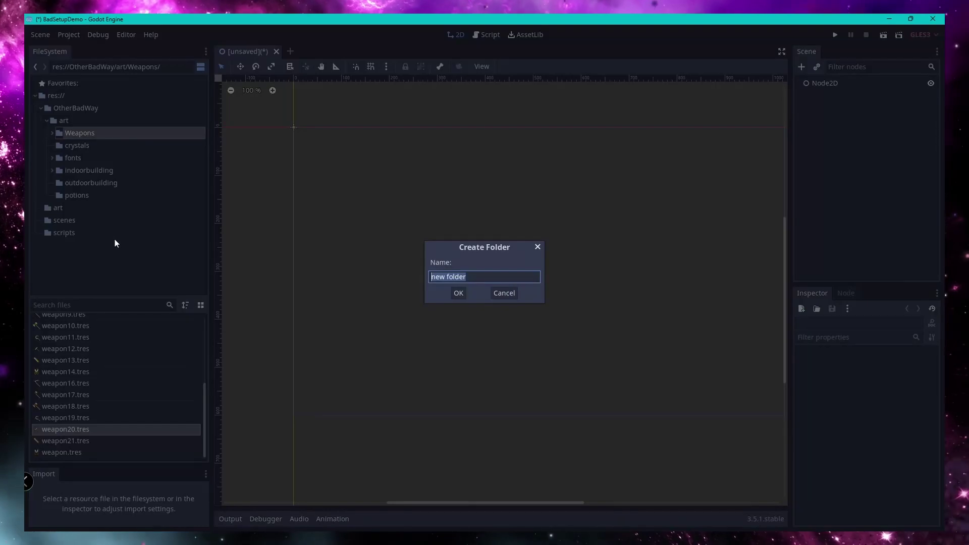
text(Bronze)
key(Return)
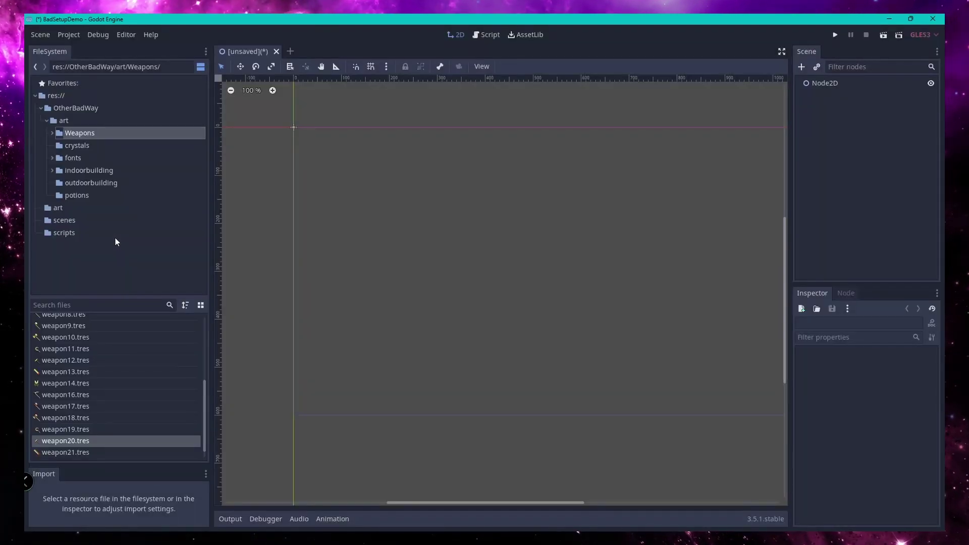
- Move weapon1.tres through weapon7.tres from Weapons into its Iron subfolder
click(56, 367)
shift+click(63, 435)
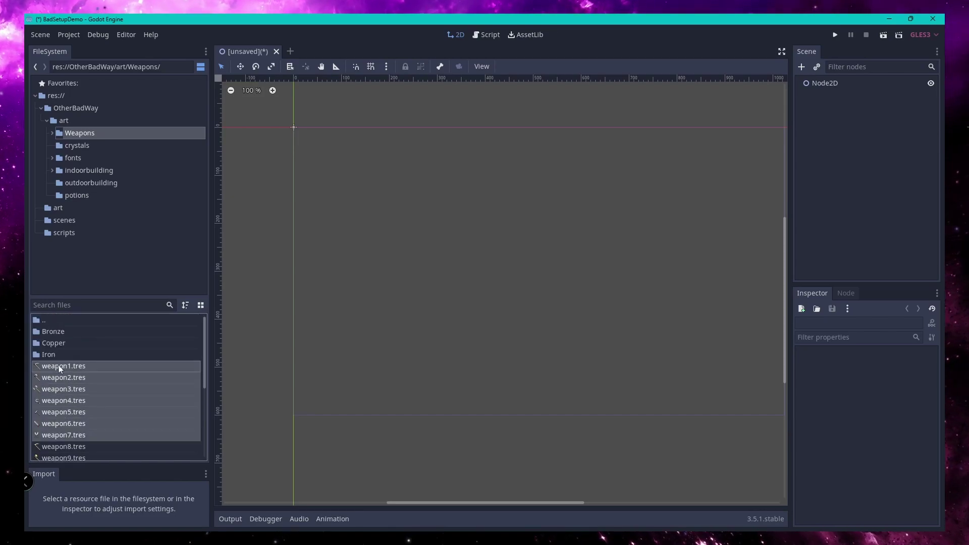
drag(59, 366, 53, 356)
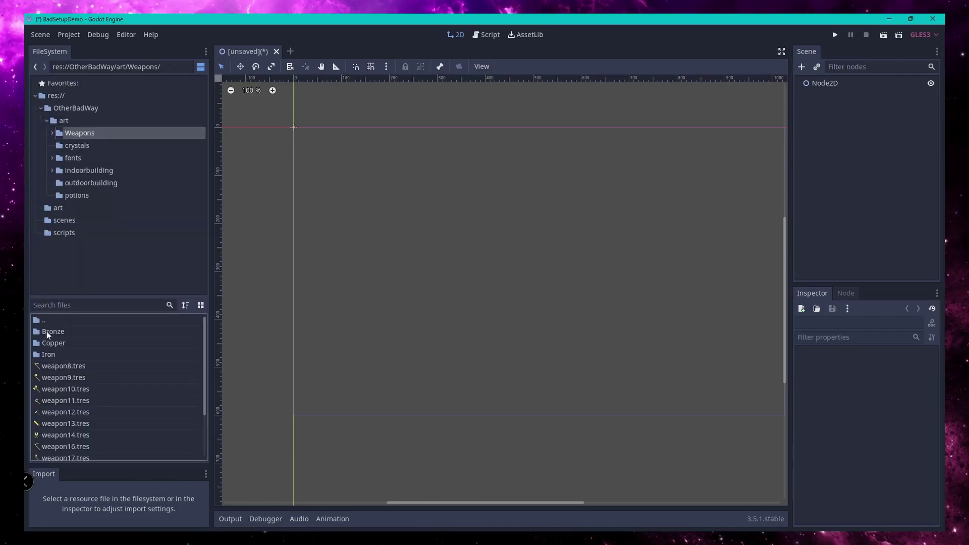
- Move weapon8.tres through weapon14.tres from Weapons into its Bronze subfolder
scroll(65, 384, down, 1)
shift+click(61, 420)
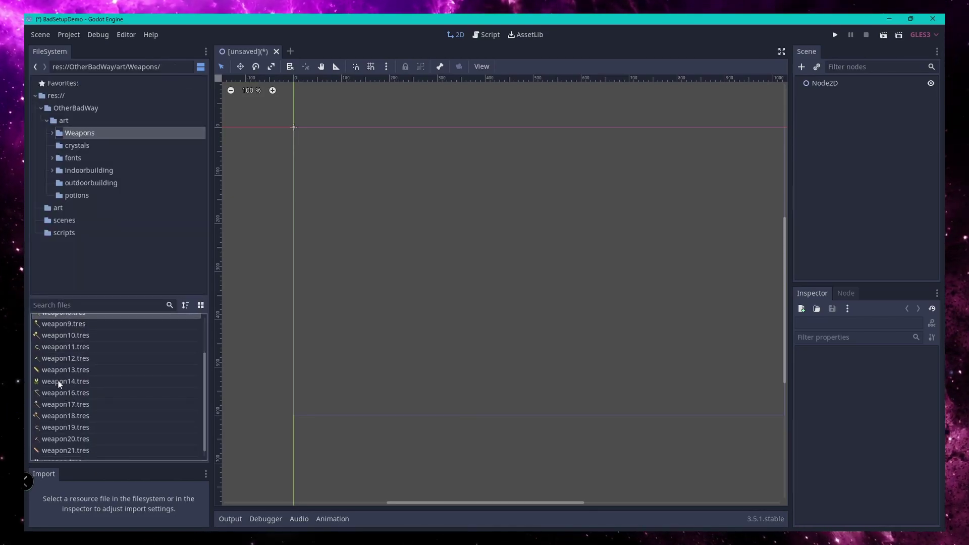
scroll(62, 386, up, 1)
drag(53, 328, 53, 342)
- Move the remaining weapon files, weapon16.tres through weapon.tres, from Weapons into its Copper subfolder
click(64, 366)
shift+click(62, 435)
drag(62, 435, 38, 322)
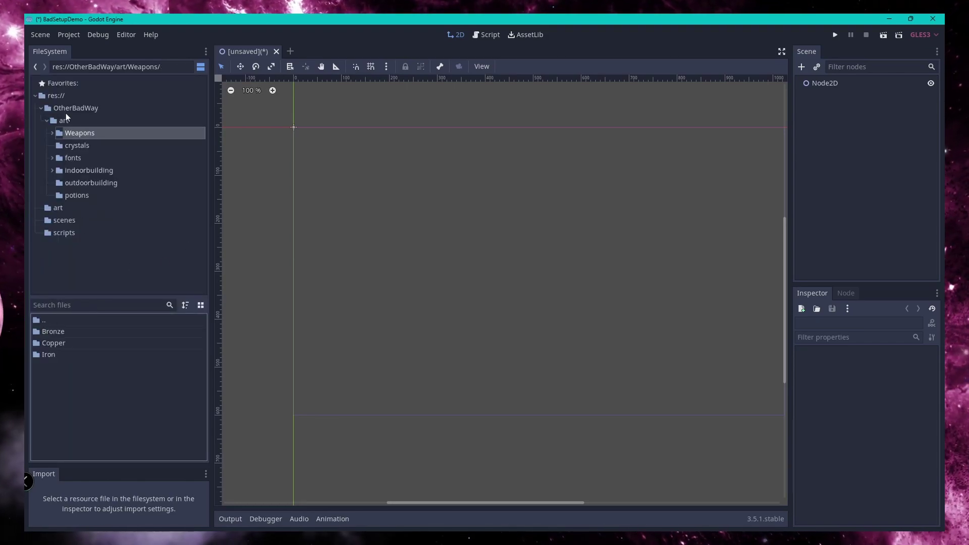
- Open the Bronze folder and check its weapon files, including weapon10.tres, weapon8.tres, weapon9.tres, weapon12.tres and weapon14.tres
double_click(51, 331)
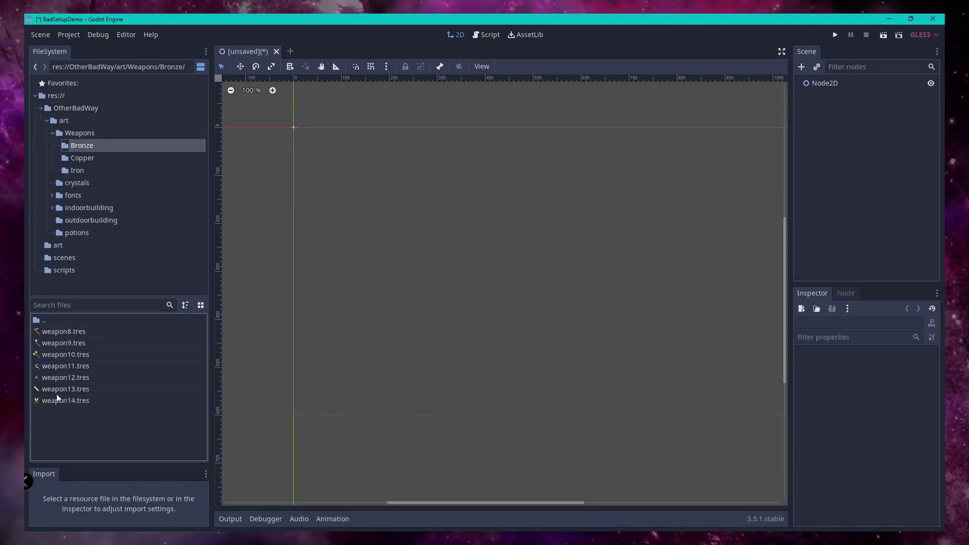
click(59, 354)
click(56, 331)
click(56, 343)
click(54, 378)
click(56, 400)
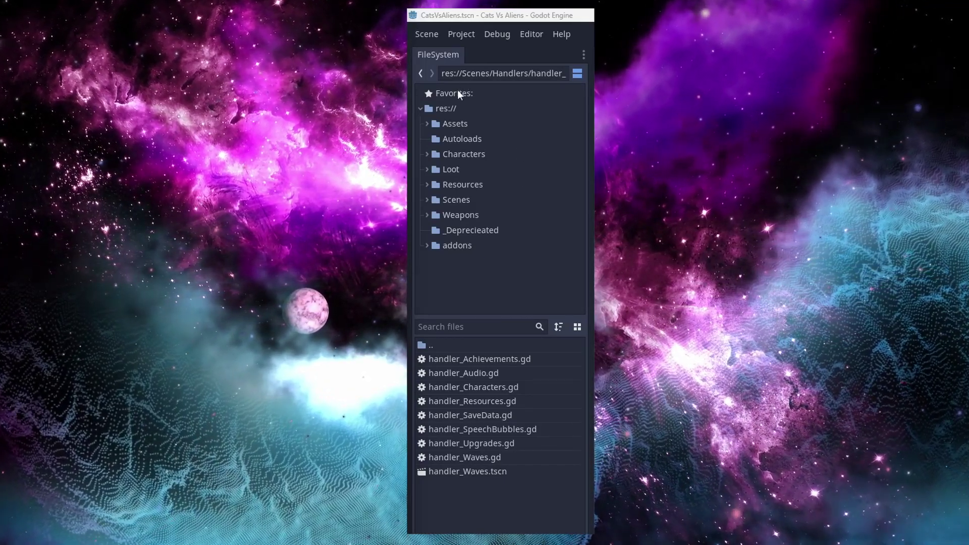
- Switch to the Cats Vs Aliens project and review its root folder and the Assets folder
click(456, 93)
click(447, 108)
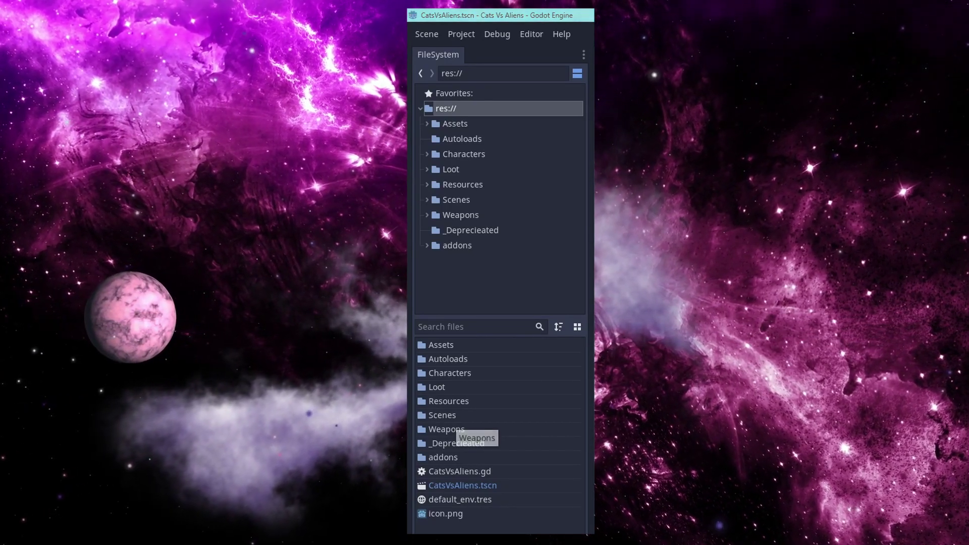
click(481, 121)
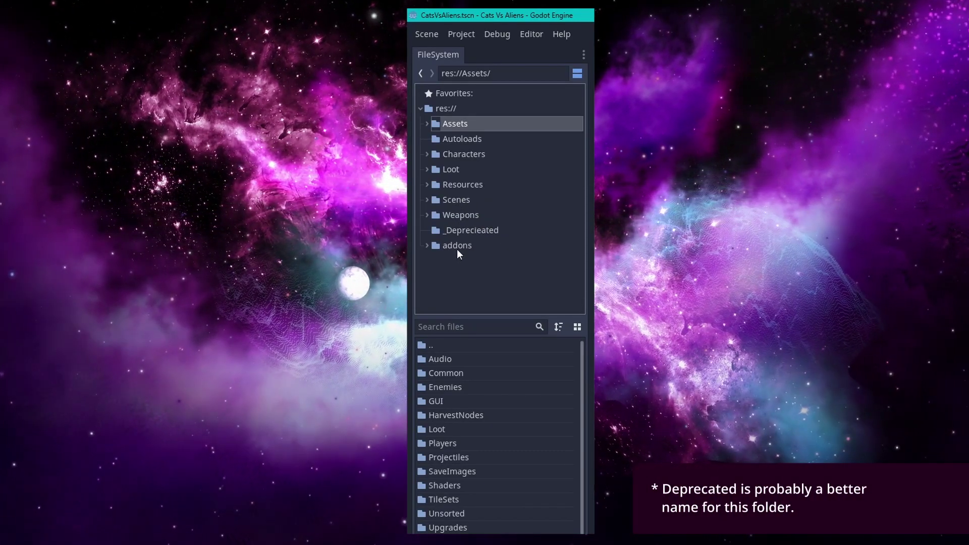
- Examine the _Deprecieated folder, selecting _PlayerCharacter.gd and WaveBackgroundLoader.gd
click(471, 230)
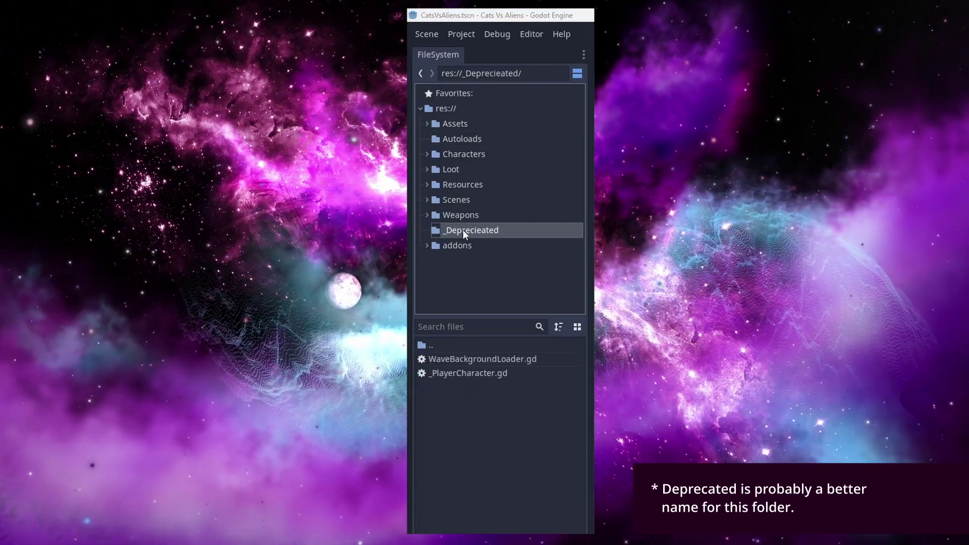
click(495, 372)
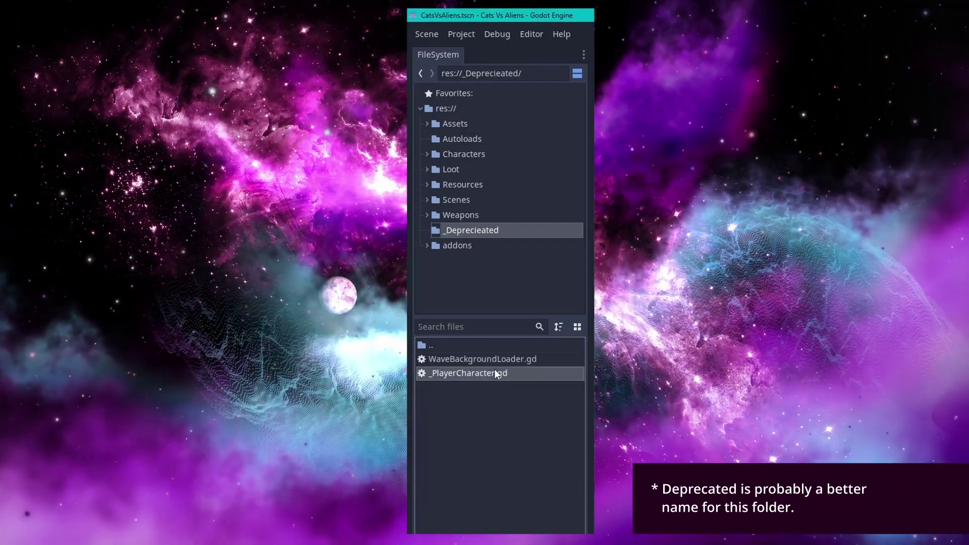
click(496, 357)
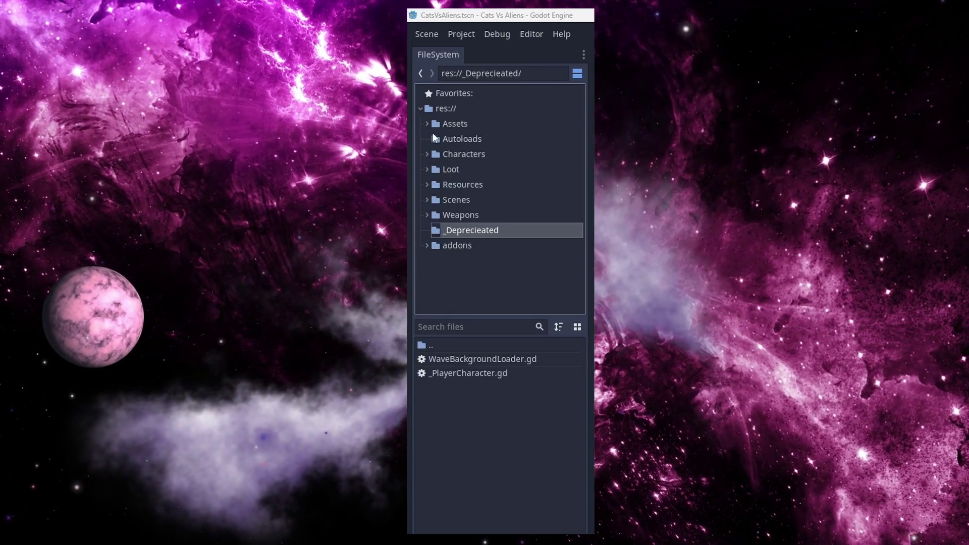
- Expand Assets and review the Consumables, Materials and Special subfolders of Loot
click(427, 124)
click(444, 204)
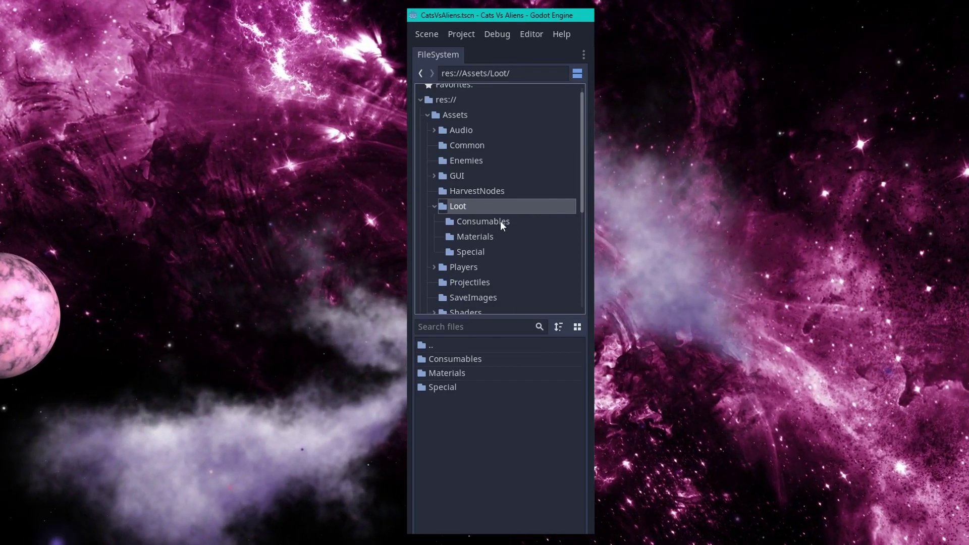
click(487, 222)
click(487, 237)
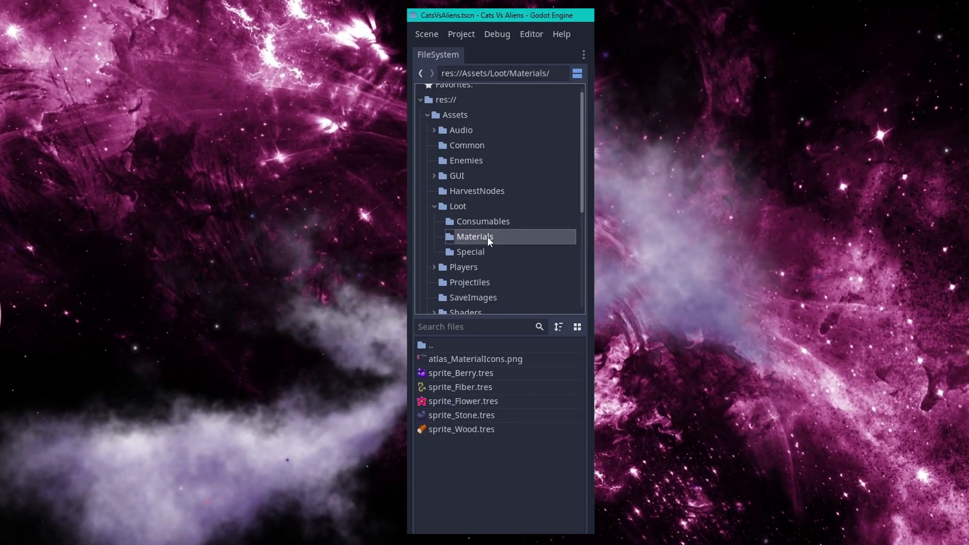
click(482, 250)
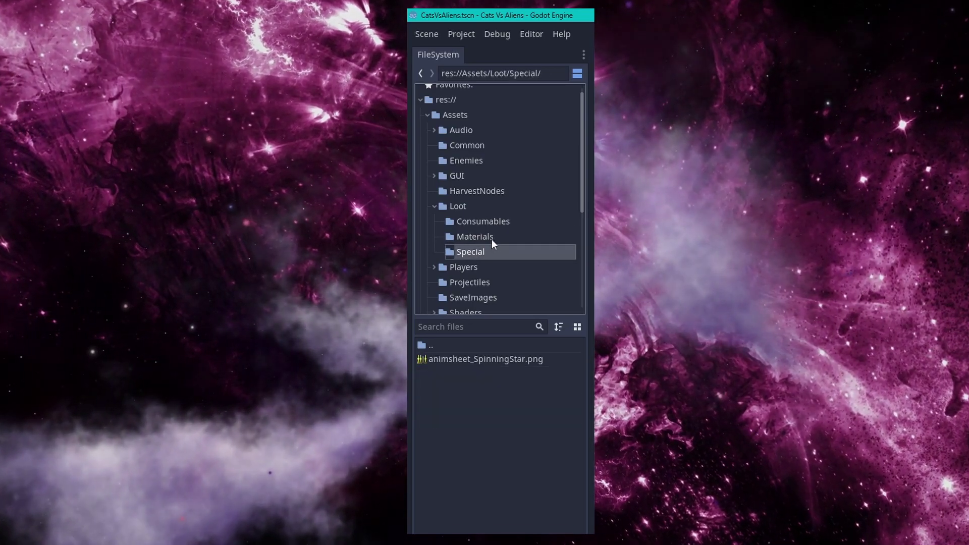
- Examine the file naming in Loot/Consumables, selecting atlas_PotionIcons.png and sprite_LgEnergyPot.tres
click(478, 224)
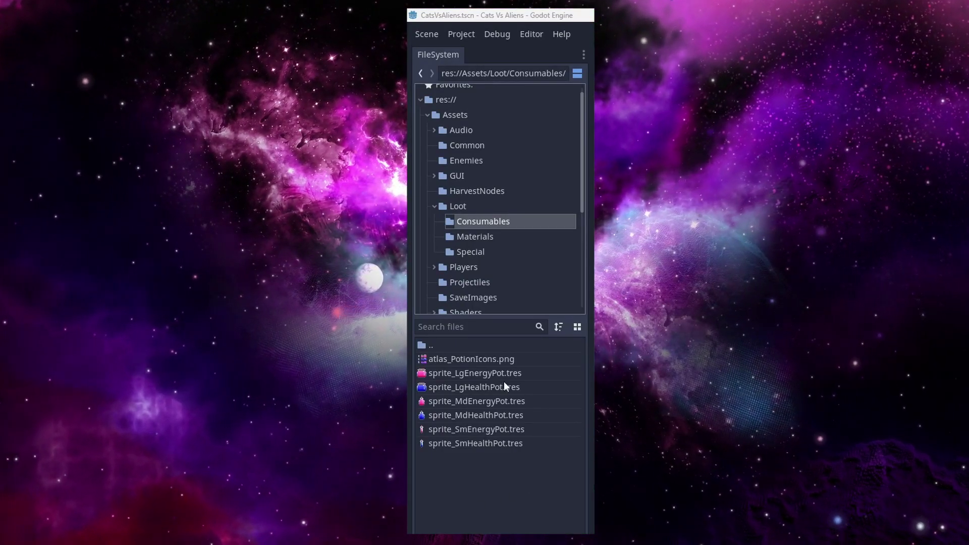
click(429, 354)
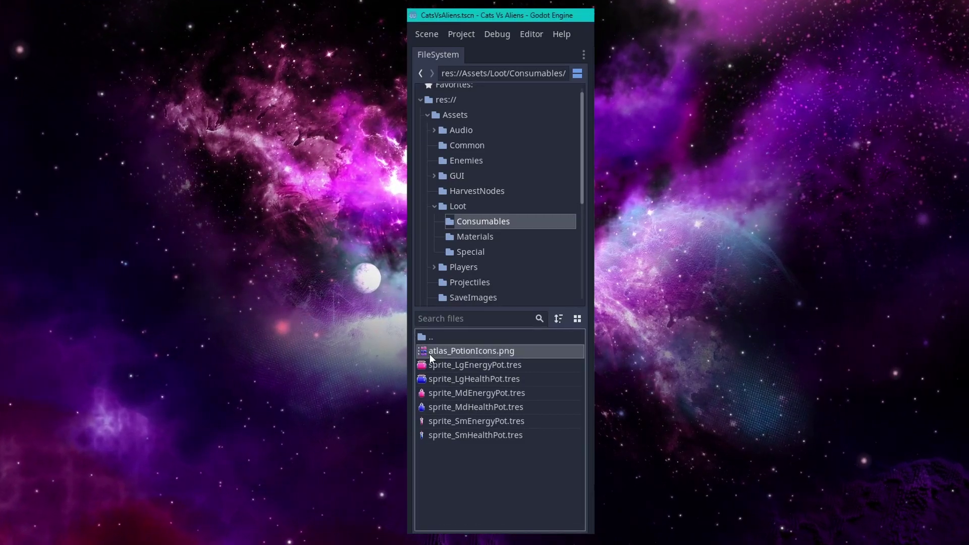
click(489, 368)
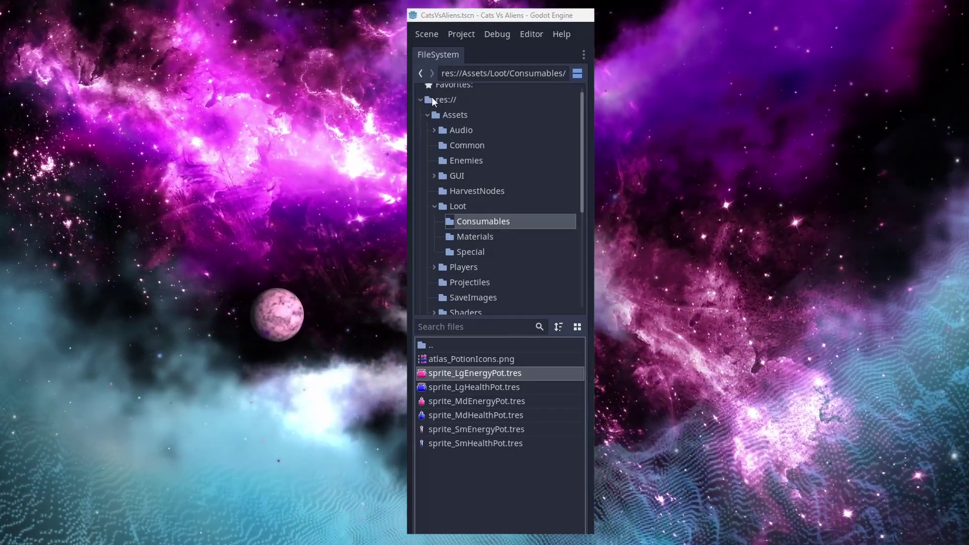
- Return to the Assets folder, collapse Loot and briefly expand Audio to review its subfolders
click(432, 97)
click(452, 115)
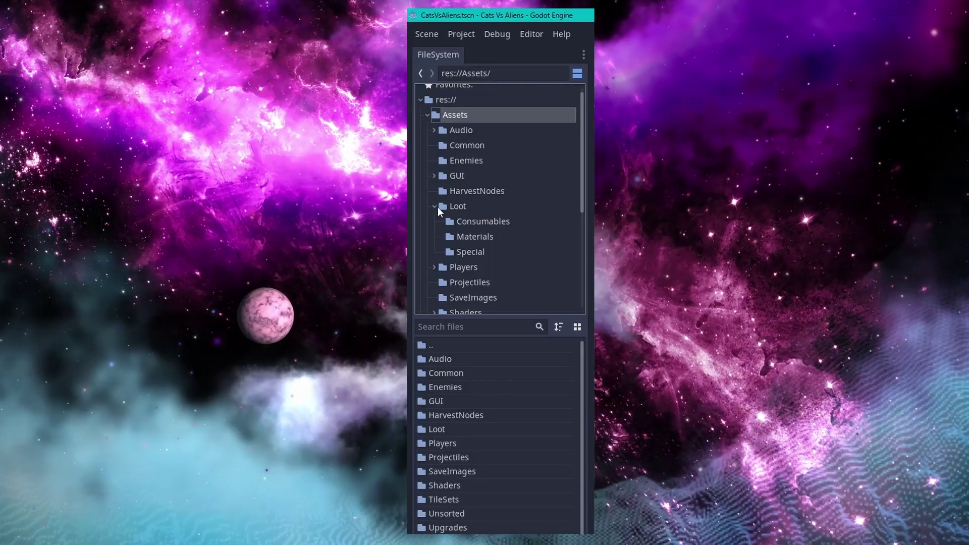
click(434, 206)
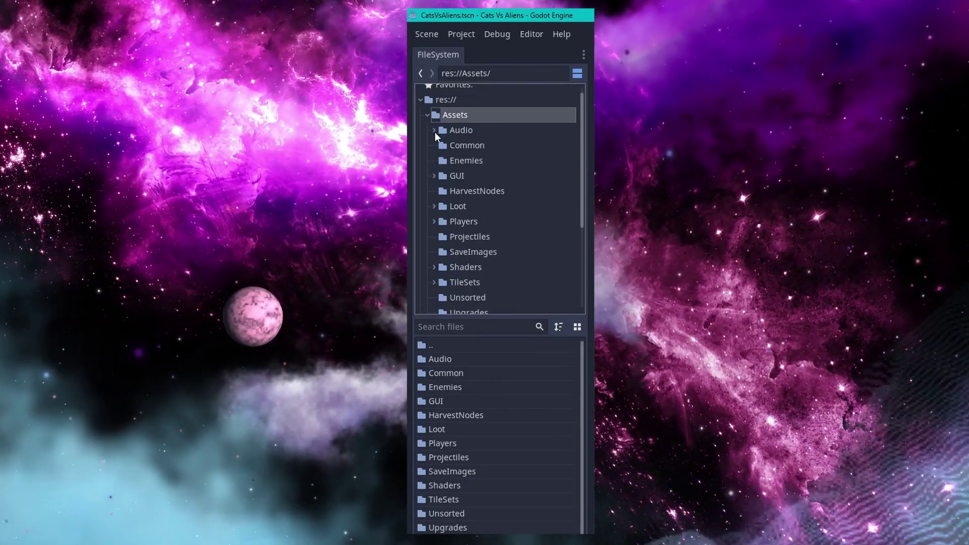
click(433, 130)
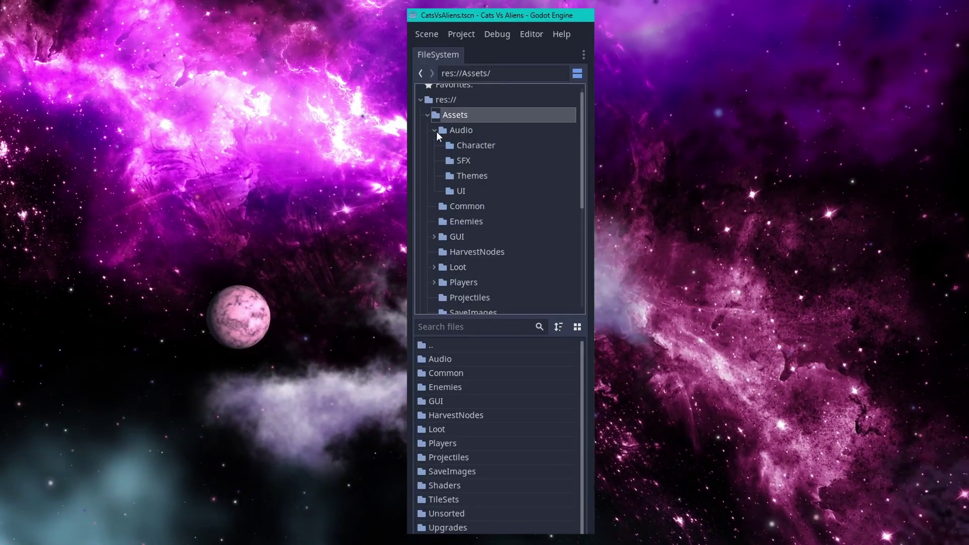
click(434, 130)
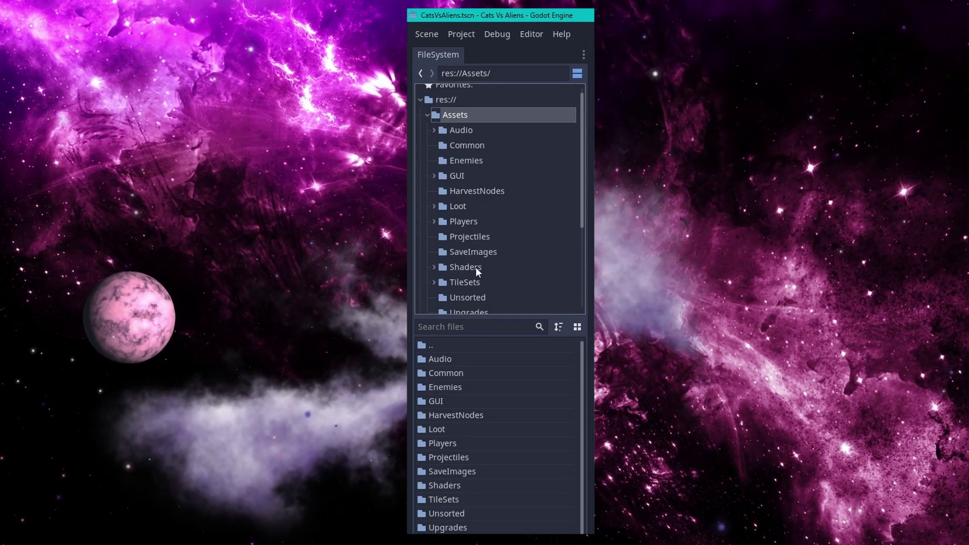
- Review the contents of the Autoloads folder and of the Unsorted and Common folders in Assets
scroll(477, 289, down, 2)
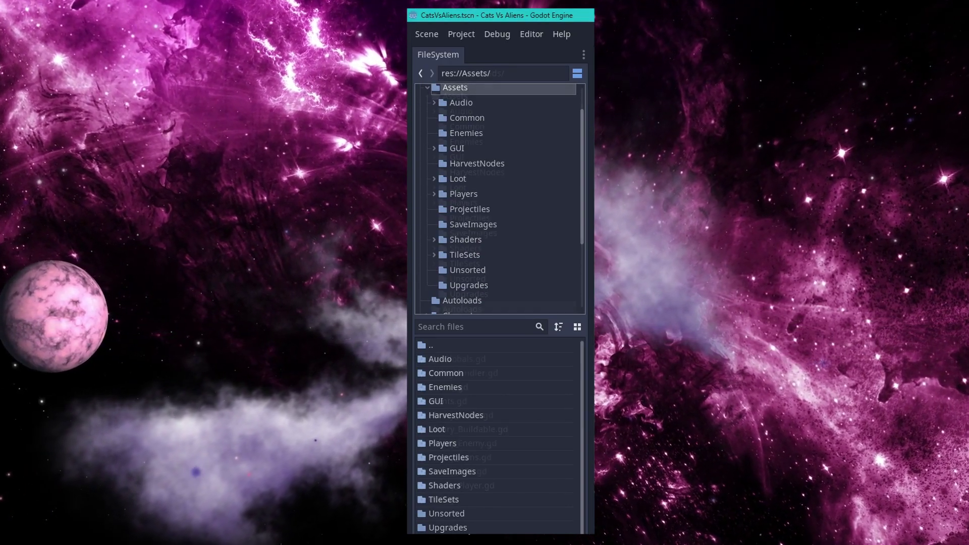
click(460, 300)
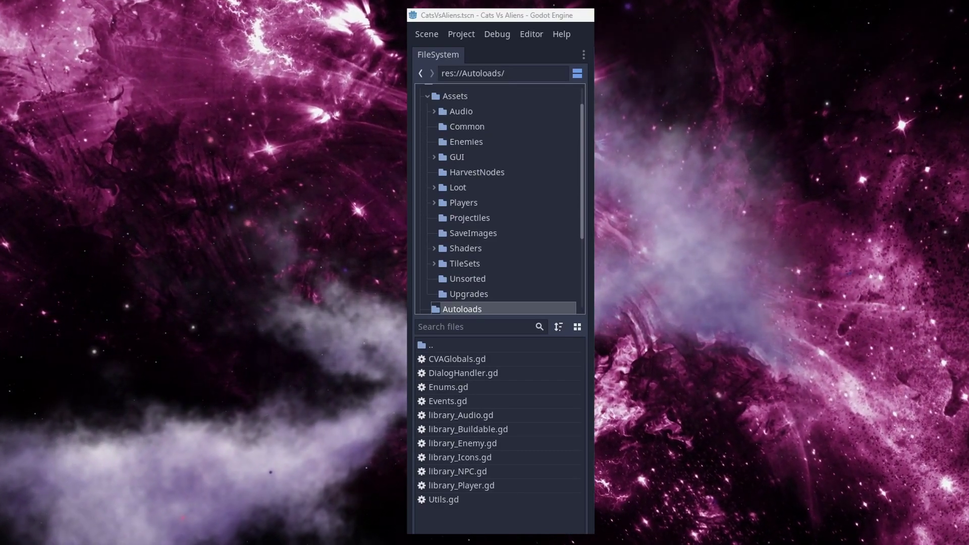
click(508, 131)
click(477, 280)
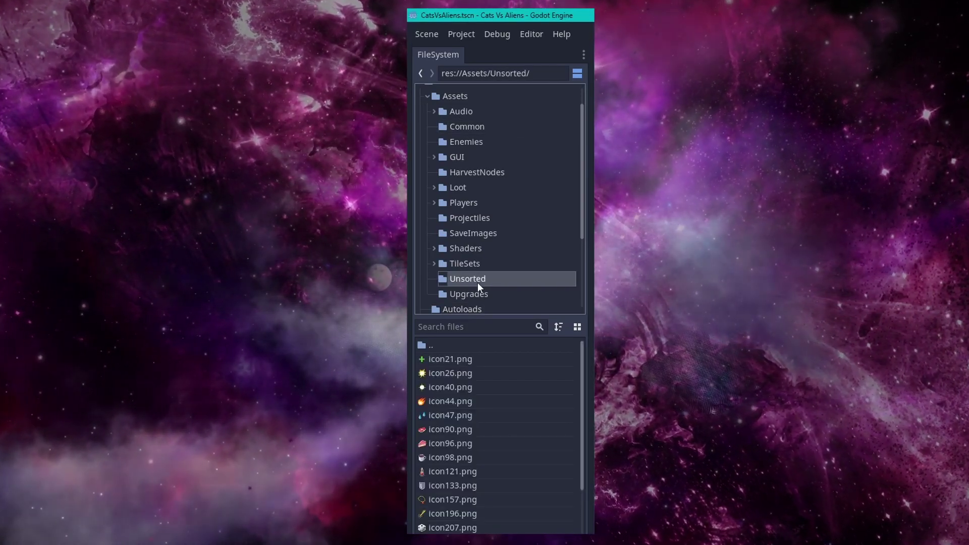
click(489, 133)
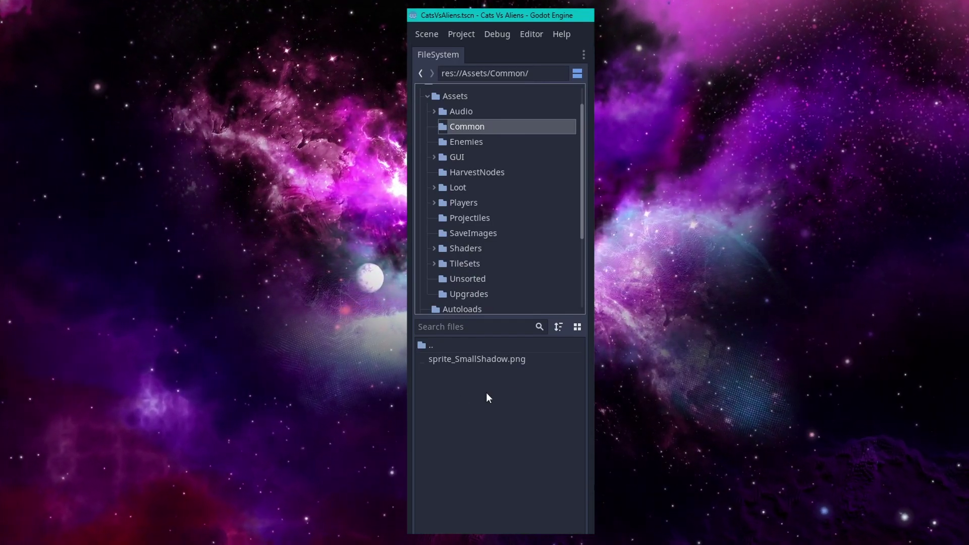
- Select sprite_SmallShadow.png in Assets/Common and review the files in the Unsorted folder
click(515, 355)
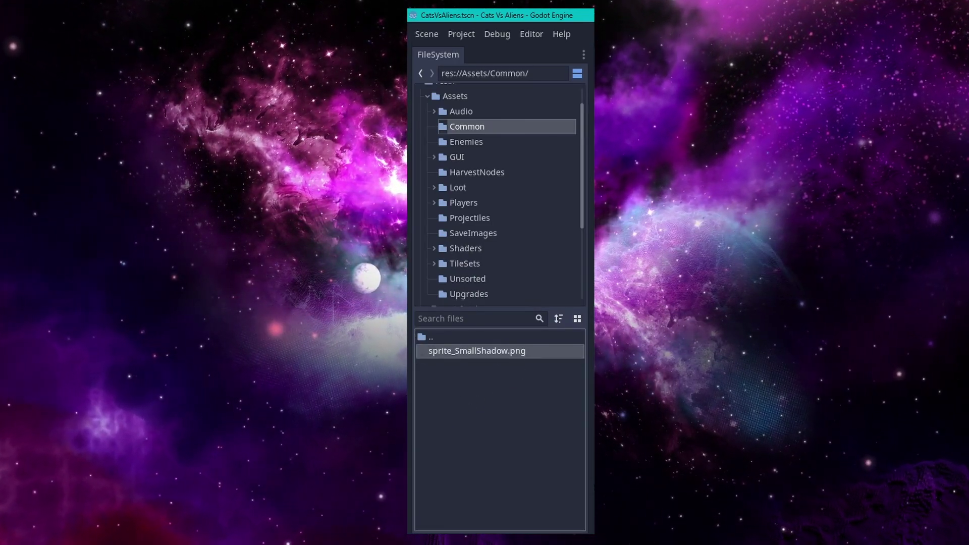
click(466, 280)
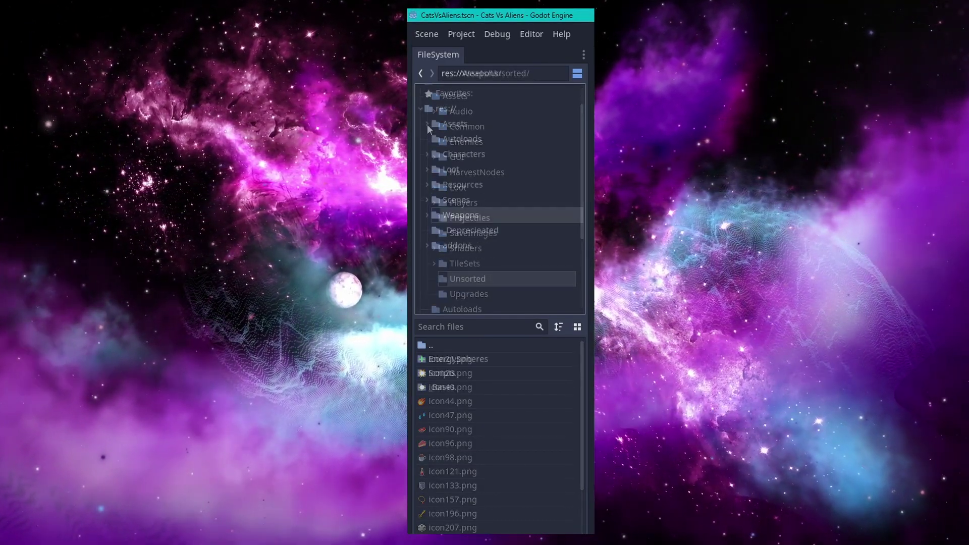
- Review the contents of the top-level Autoloads, Characters, Loot, Resources and Scenes folders
click(456, 141)
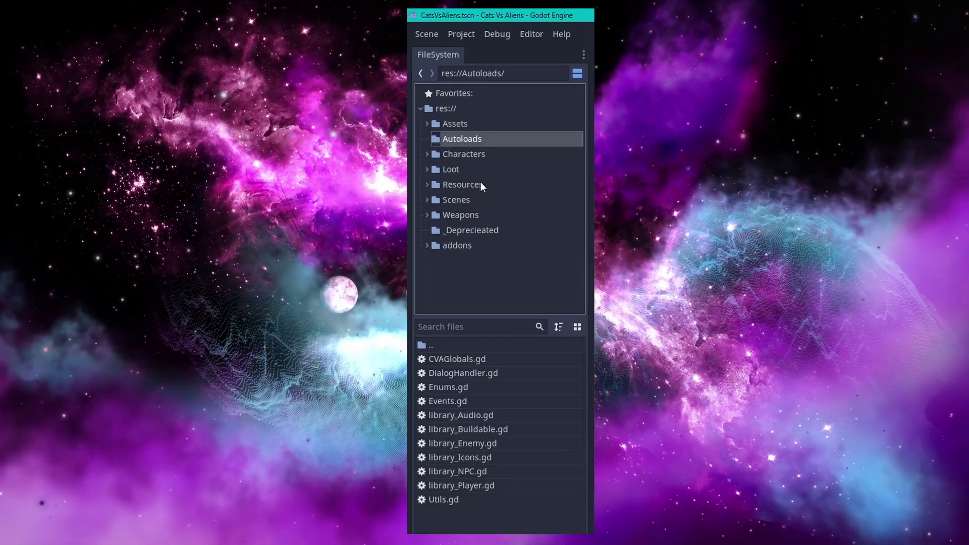
click(440, 156)
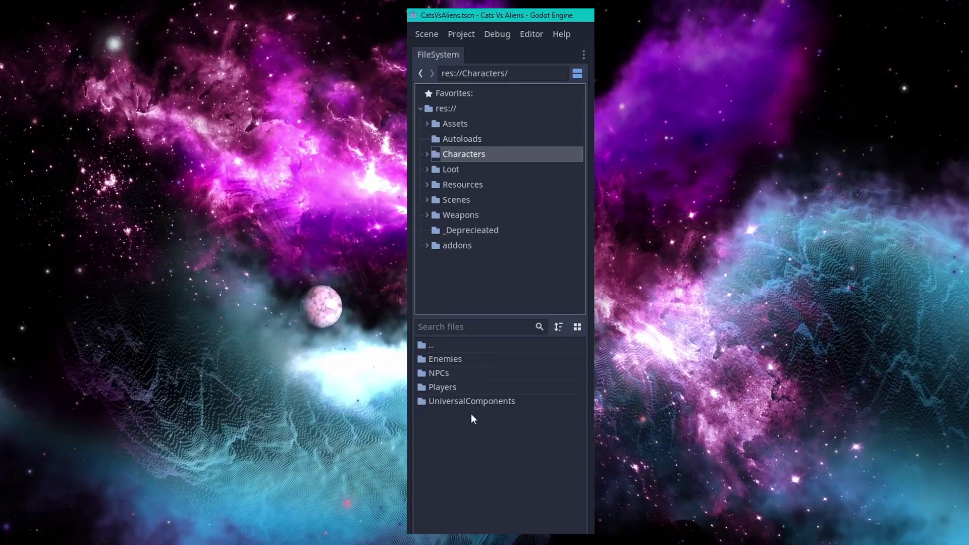
click(446, 169)
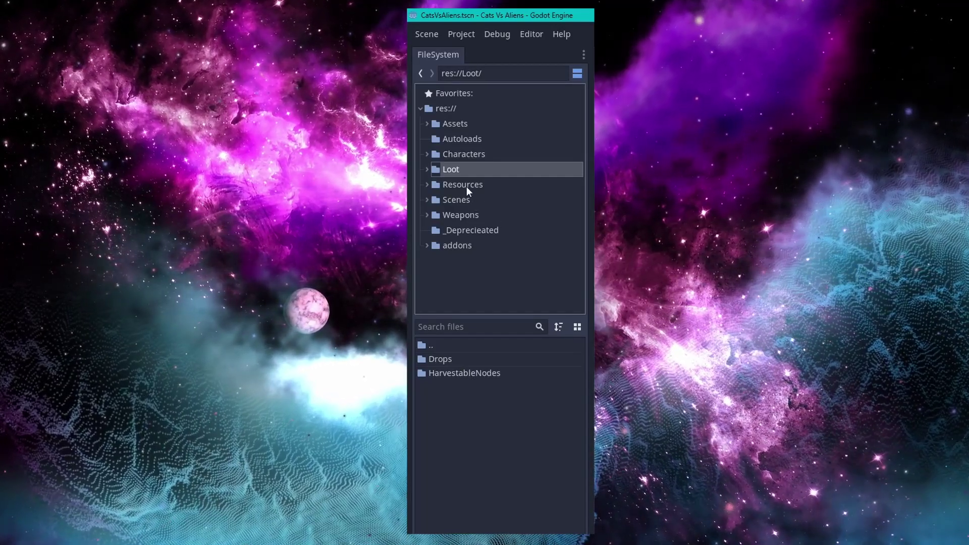
click(466, 186)
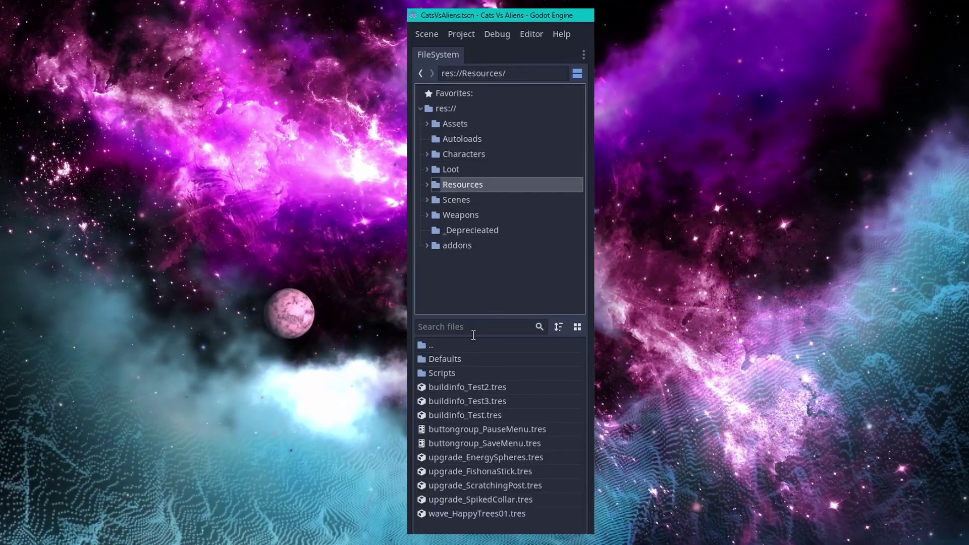
click(472, 200)
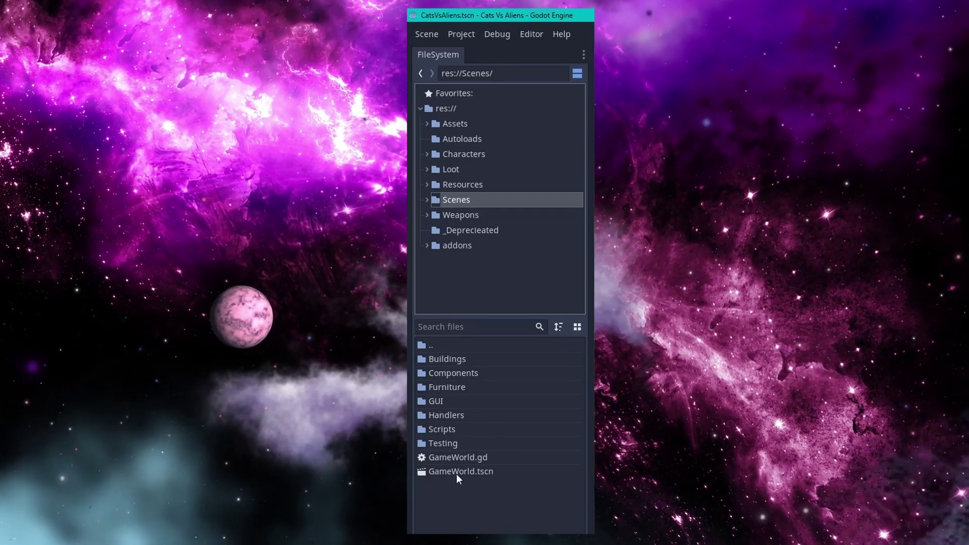
- Review the Weapons folder and the base scenes and scripts in its _Bases subfolder, and collapse Weapons
click(468, 214)
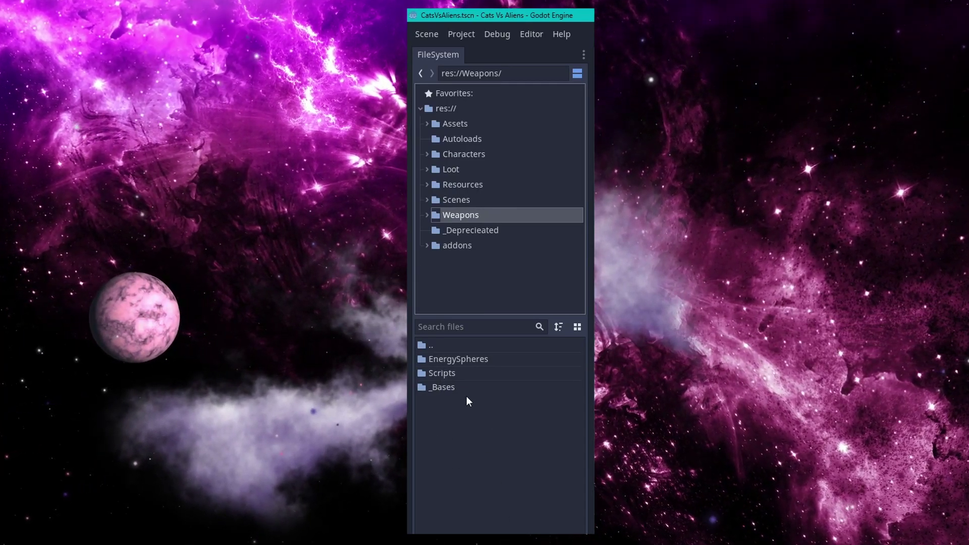
double_click(449, 387)
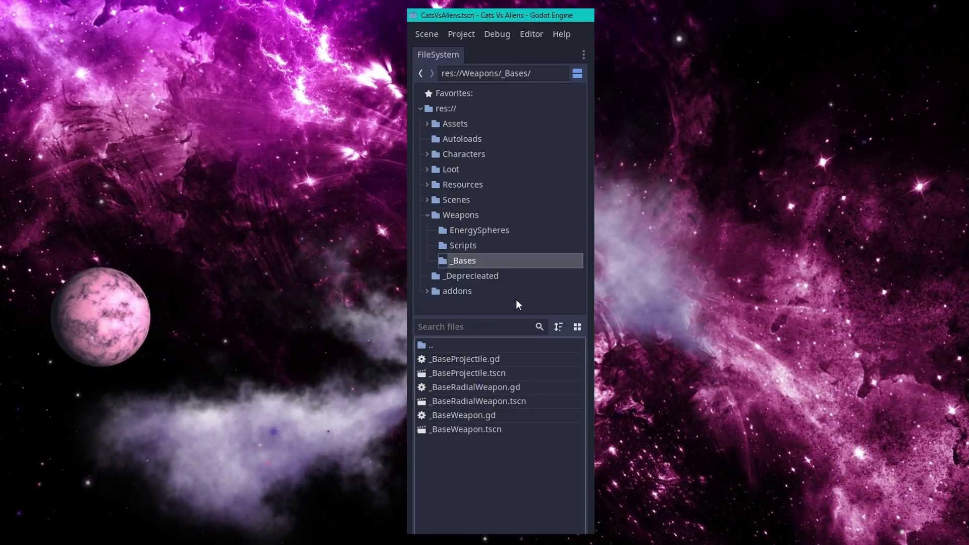
drag(464, 275, 513, 166)
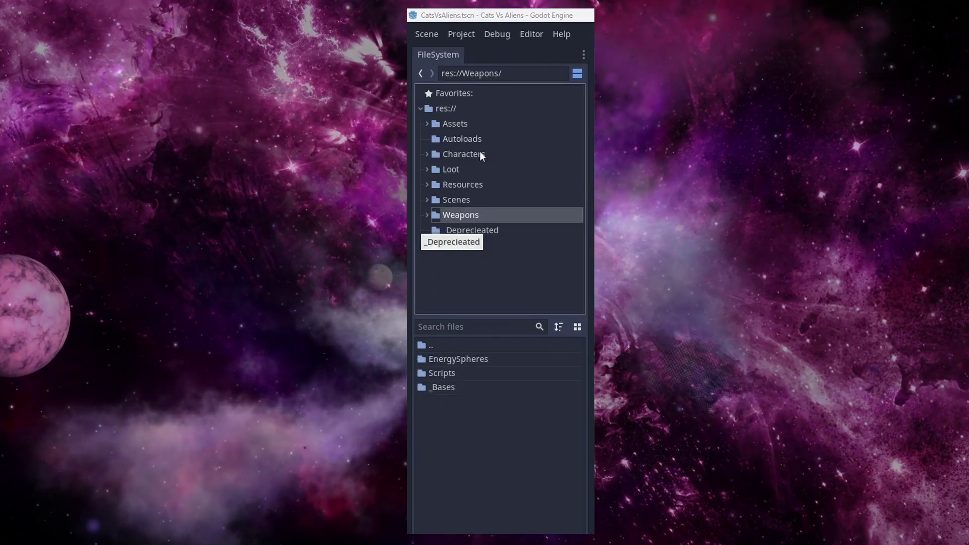
- Examine the Characters folder down to UniversalComponents/Scripts, selecting info_CharacterStats.gd
click(479, 153)
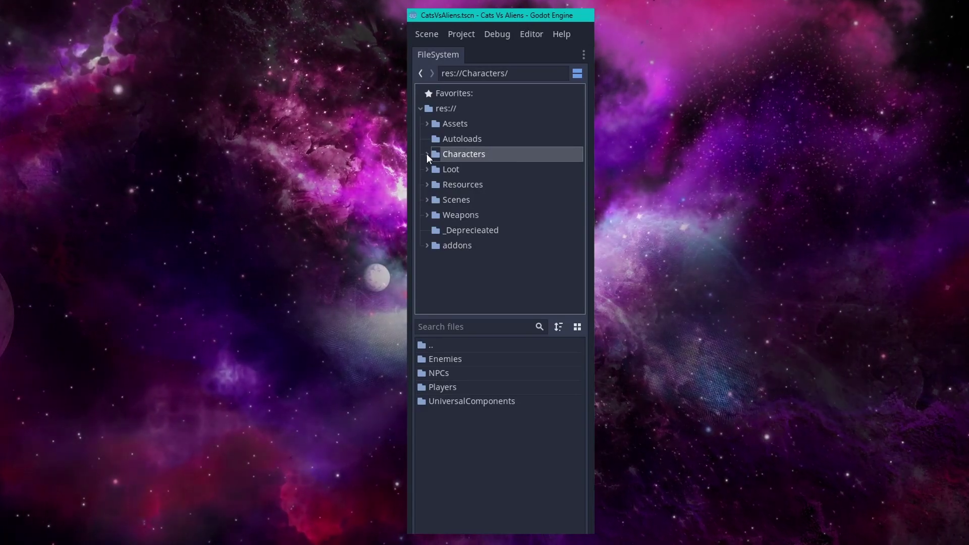
click(453, 386)
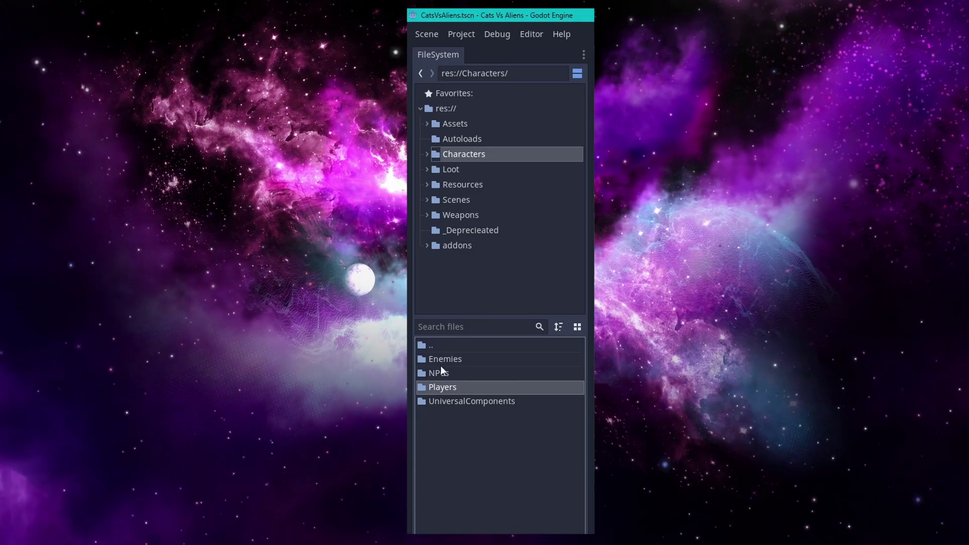
double_click(460, 402)
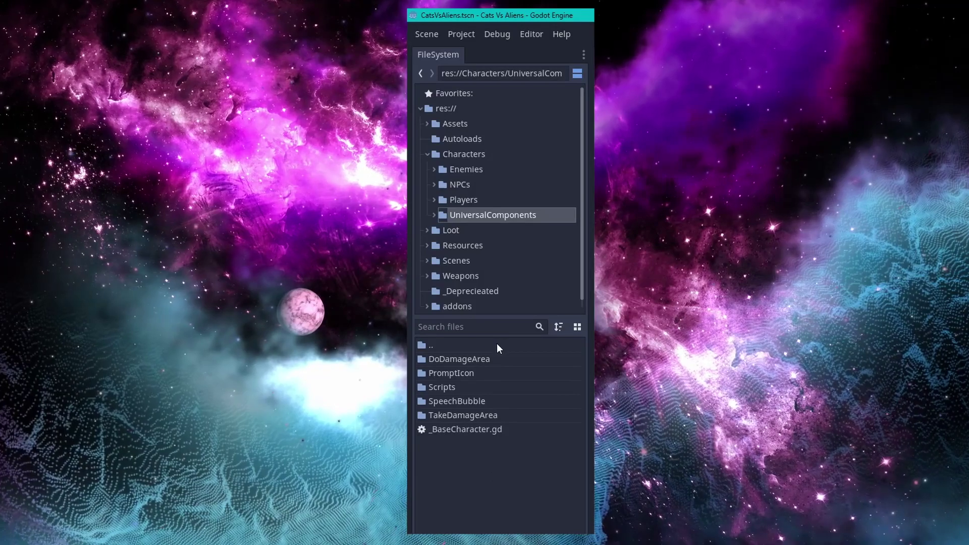
key(Right)
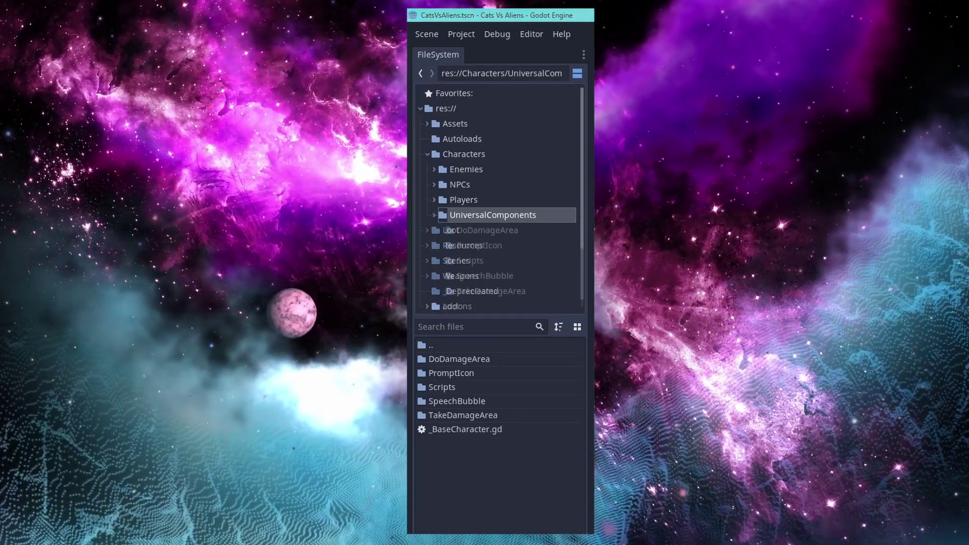
click(465, 261)
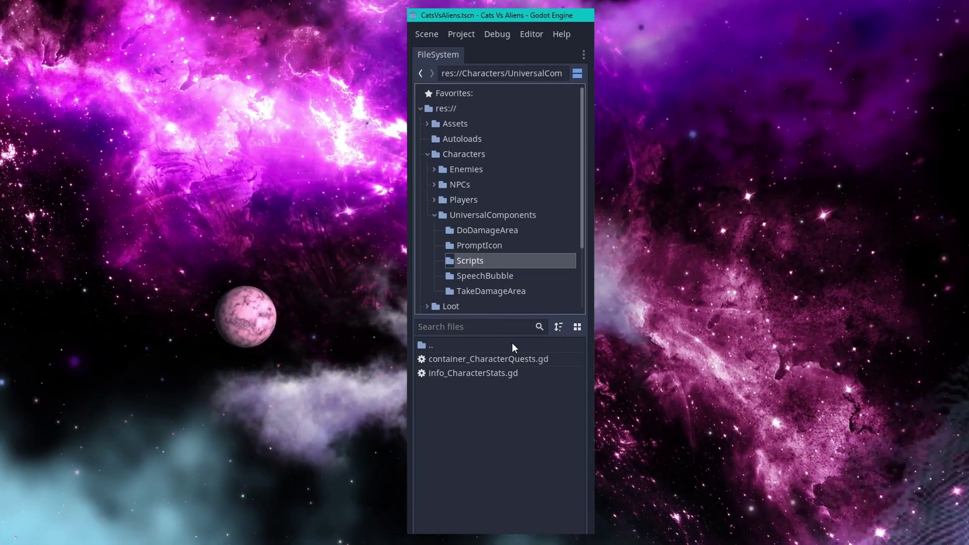
click(467, 373)
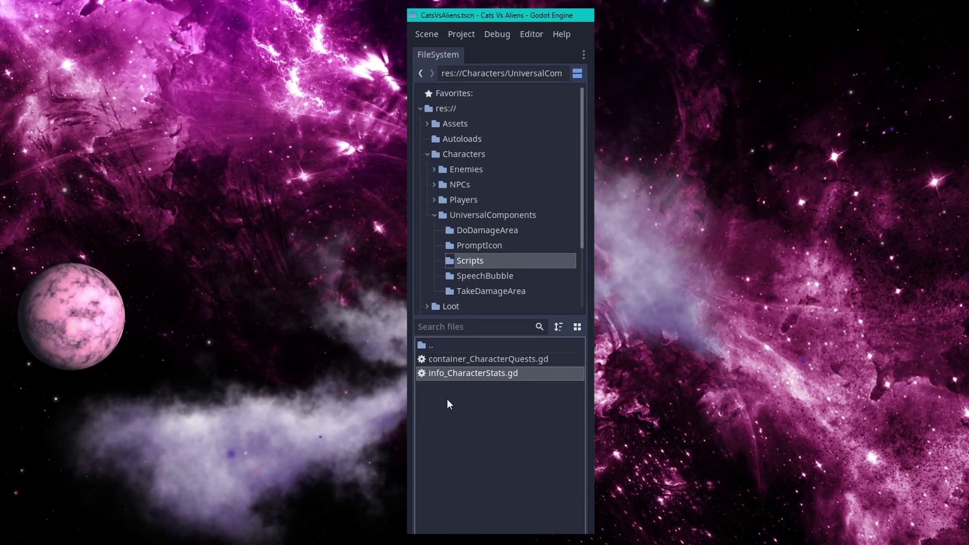
- Review the Players folder and compare its Components subfolder with the UniversalComponents folder
click(539, 198)
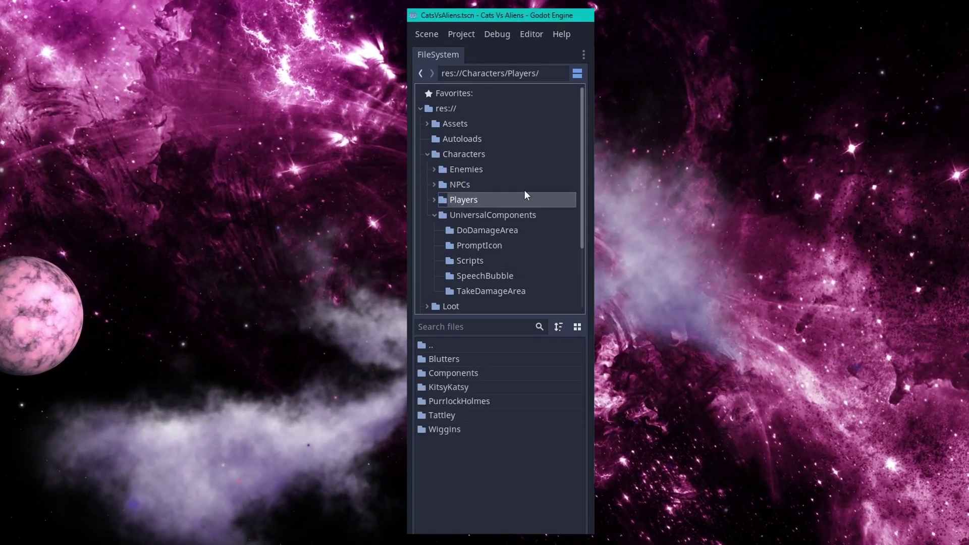
click(447, 215)
click(445, 204)
click(434, 215)
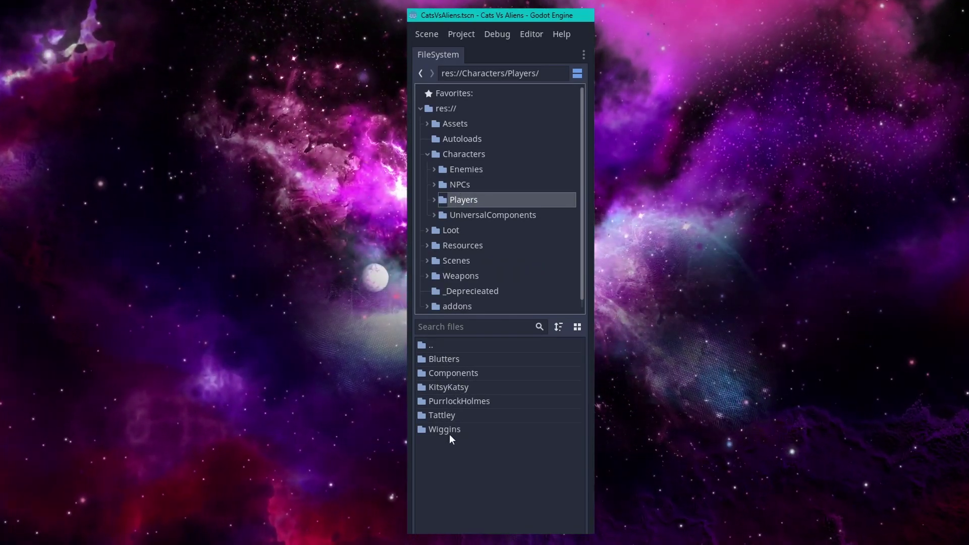
click(447, 373)
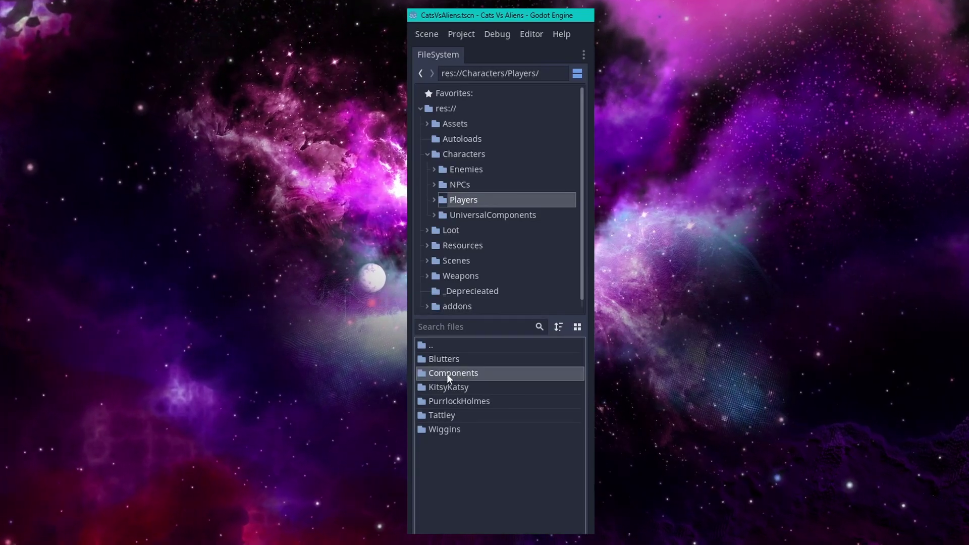
double_click(486, 373)
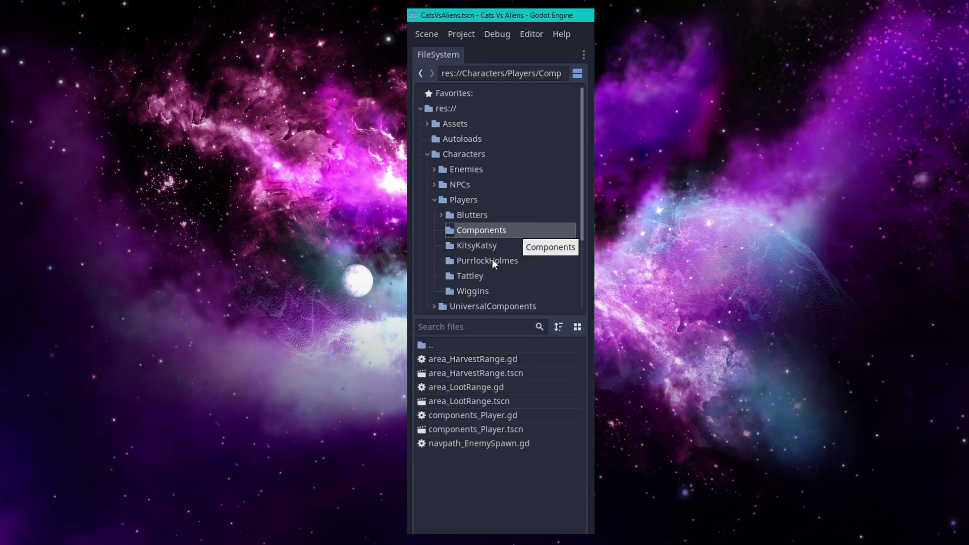
click(497, 306)
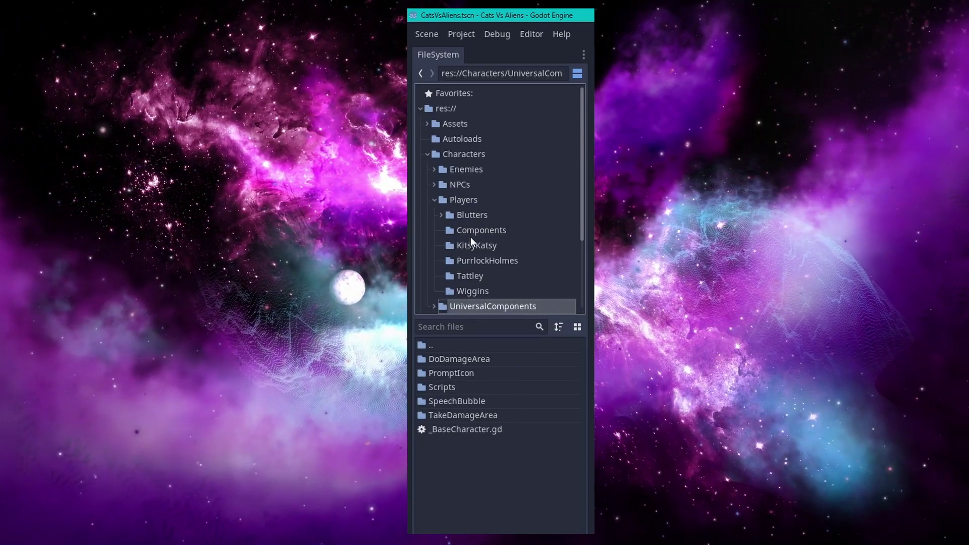
click(474, 230)
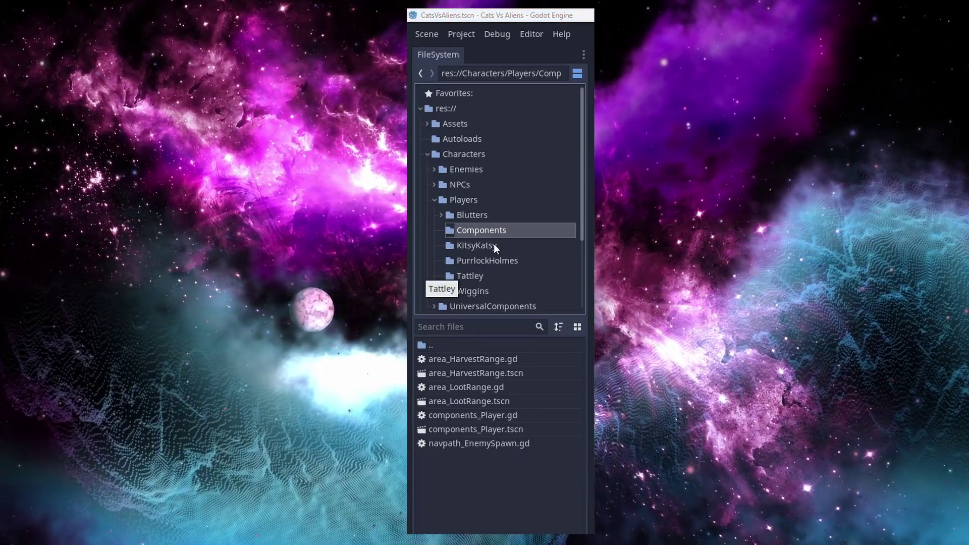
- Review the KitsyKatsy, PurrlockHolmes, Tattley and Wiggins player folders, and collapse Players and Characters
click(482, 243)
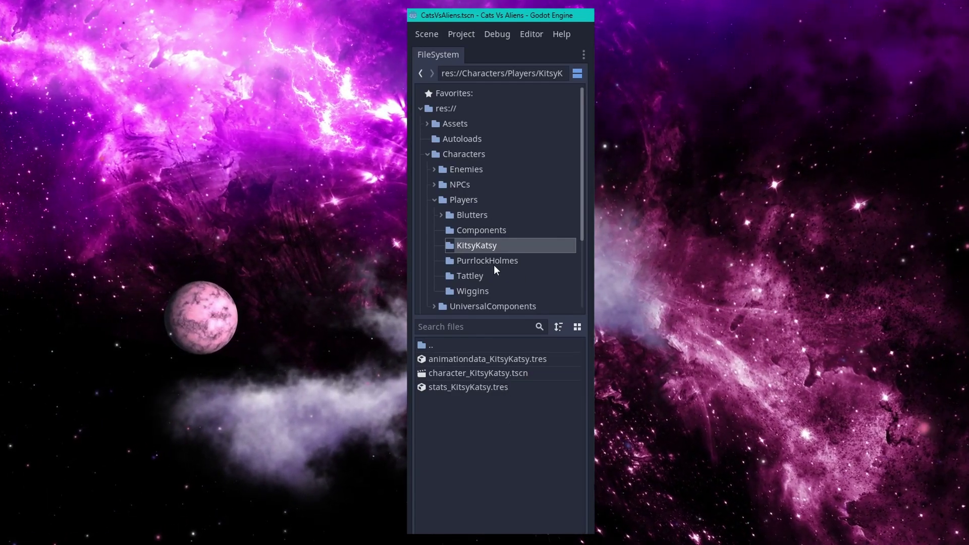
click(493, 263)
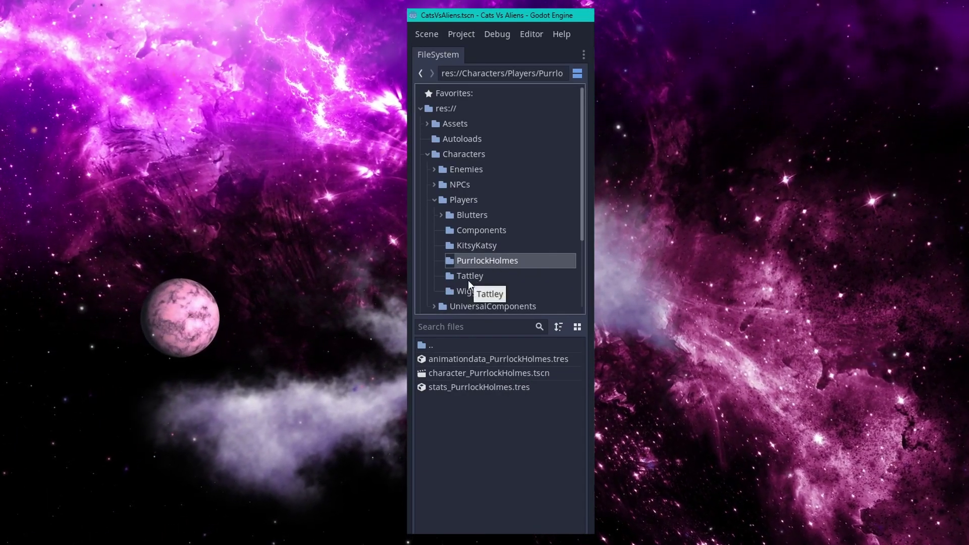
click(468, 279)
click(483, 292)
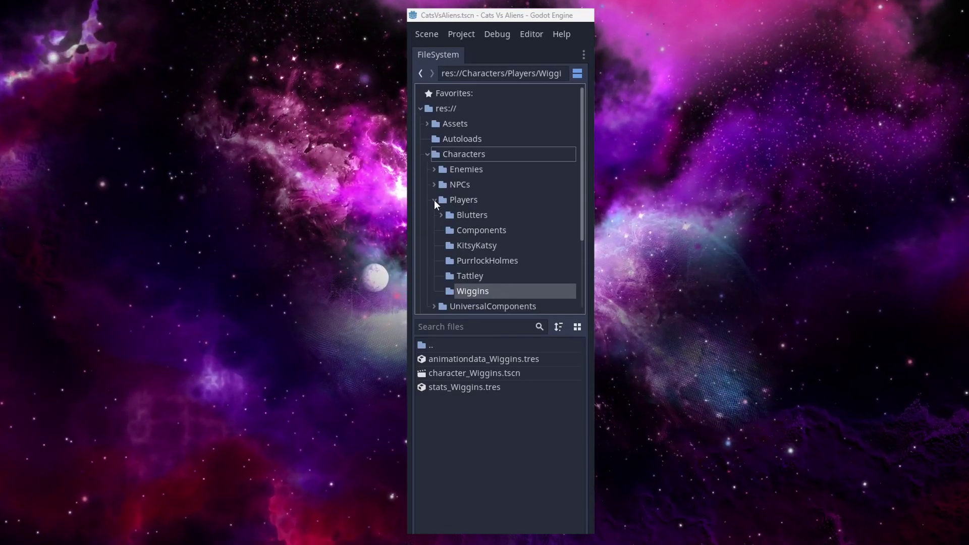
click(434, 199)
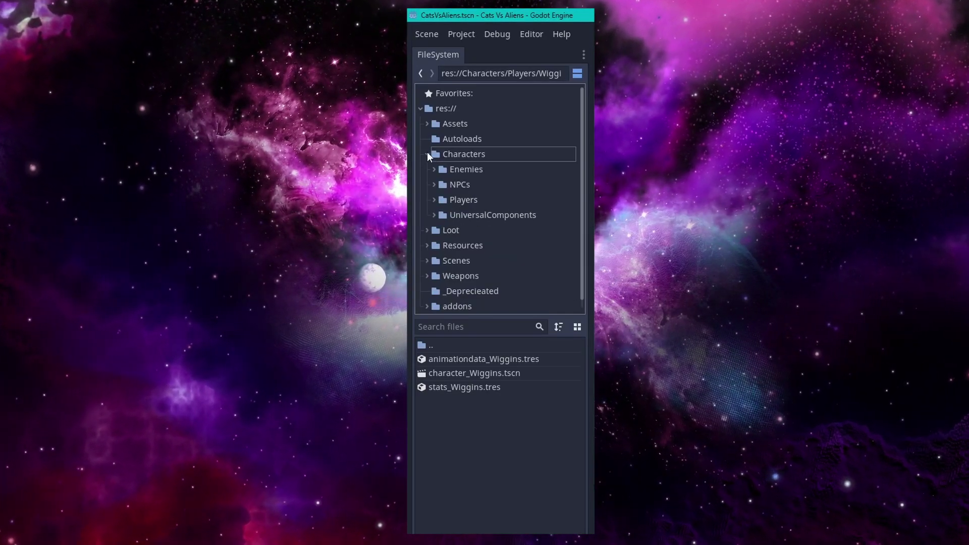
click(427, 153)
- Create a new buildable info resource in the Resources folder and save it as buildinfo_NewBuilding.tres
click(442, 185)
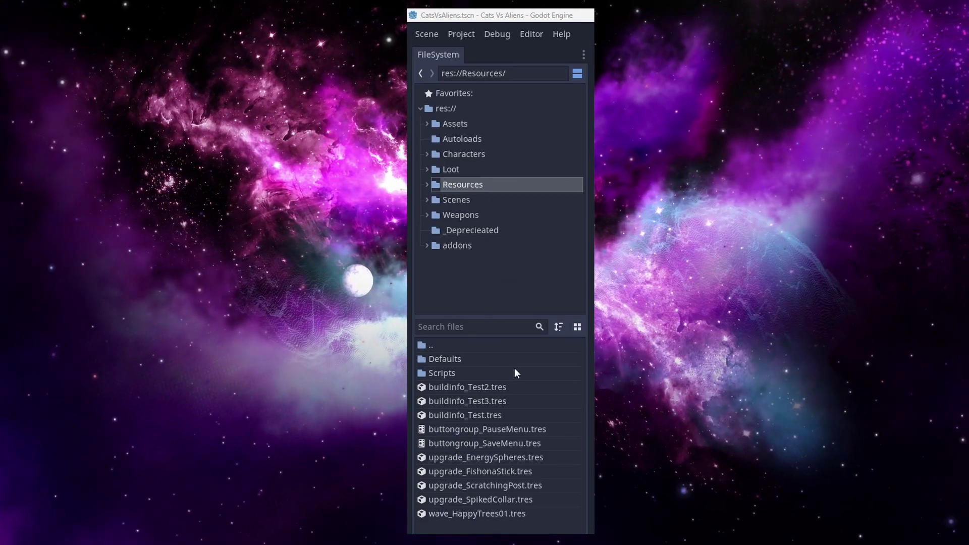
right_click(469, 185)
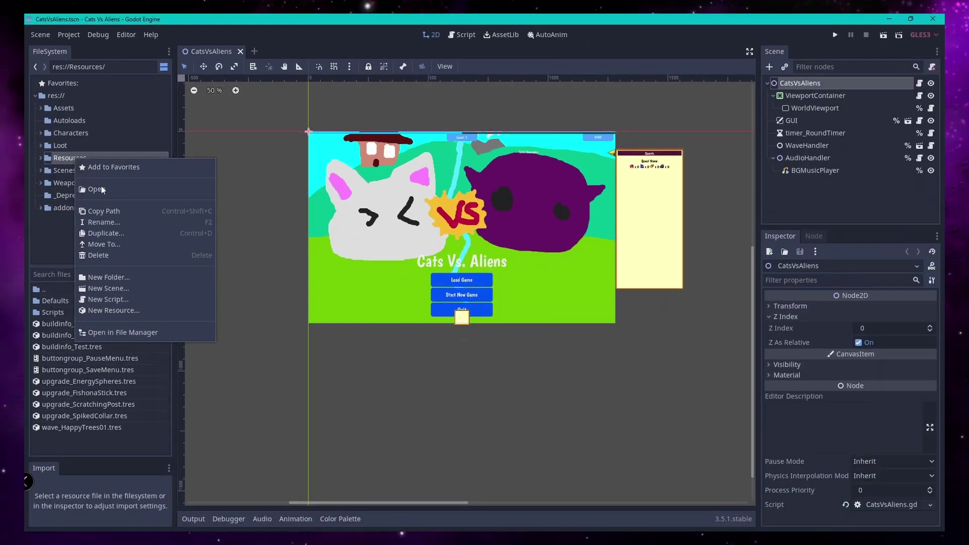
click(119, 311)
click(408, 435)
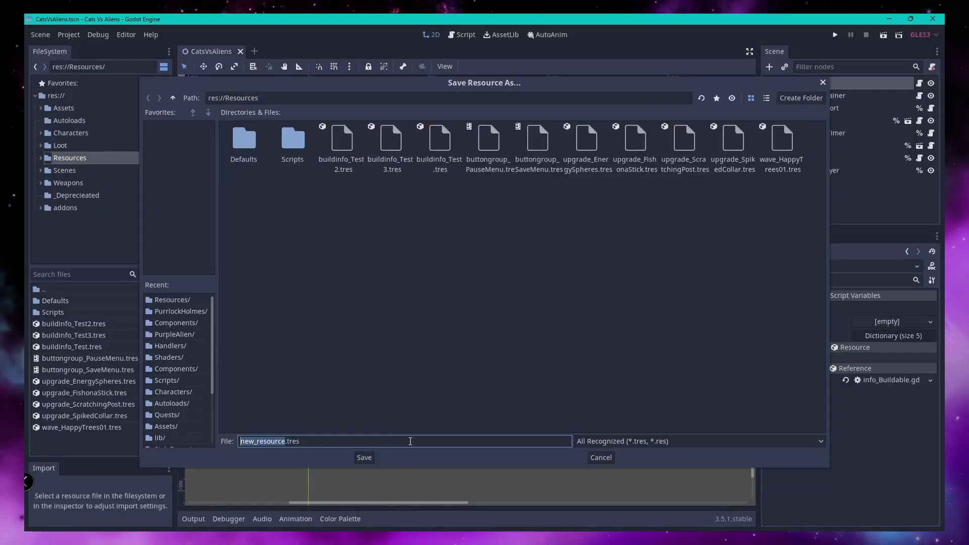
click(331, 147)
click(272, 442)
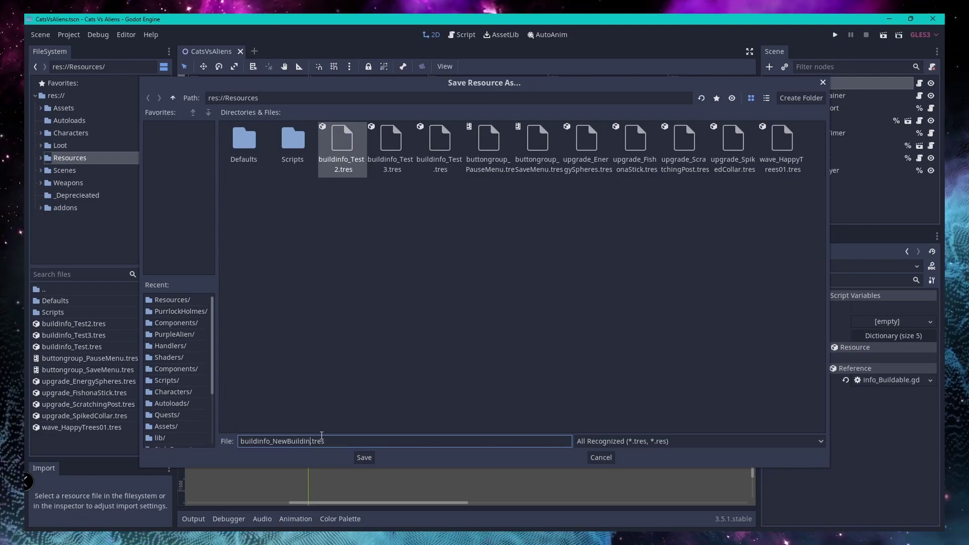
click(365, 457)
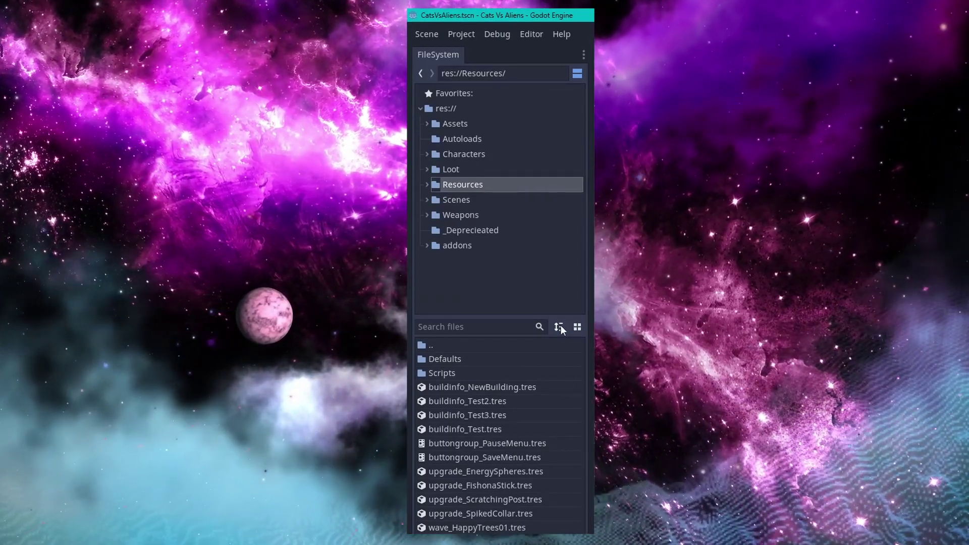
- Check the sorting options for the Resources file list and open the Scripts subfolder
click(559, 327)
click(560, 345)
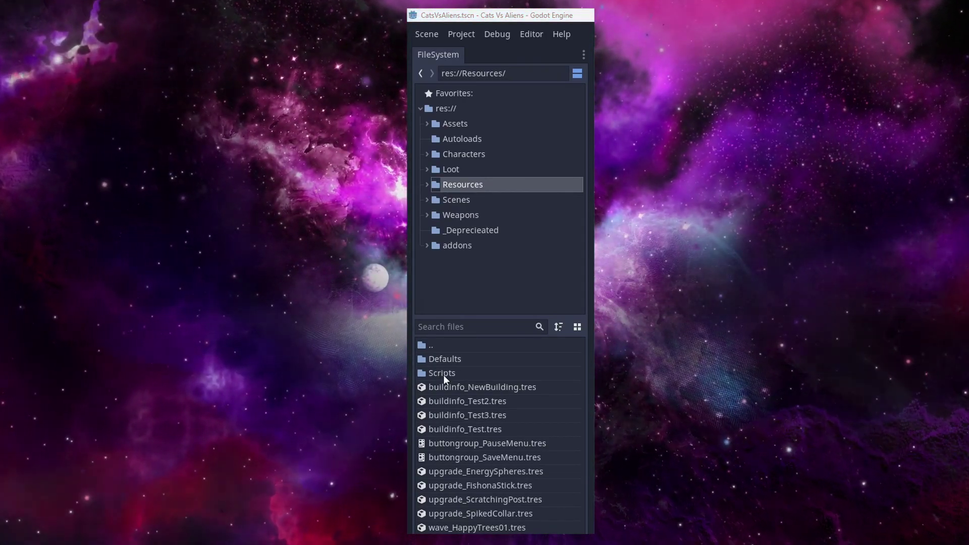
double_click(443, 374)
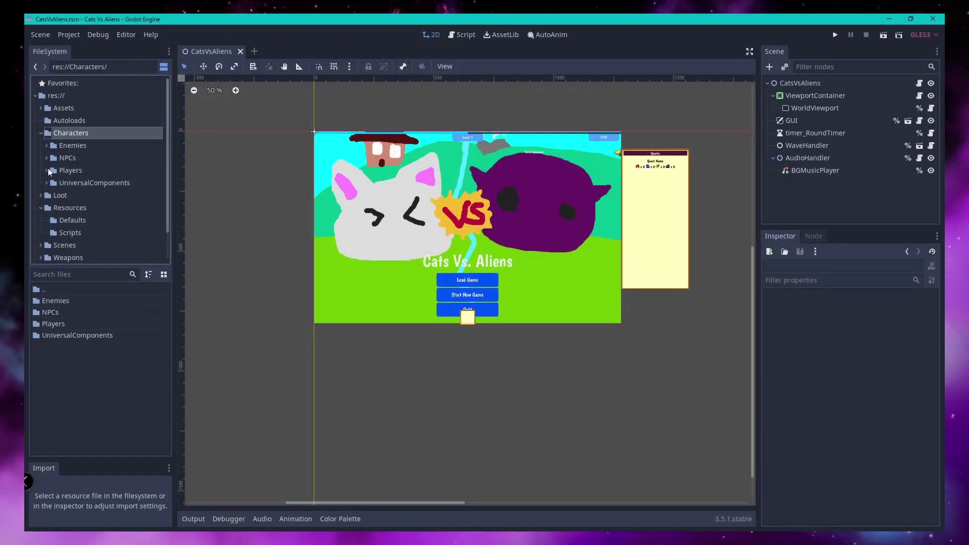
- Inspect the dependencies of character_KitsyKatsy.tscn, open the replacement search for _BaseCharacter.gd, and close both without changes
click(77, 208)
right_click(66, 311)
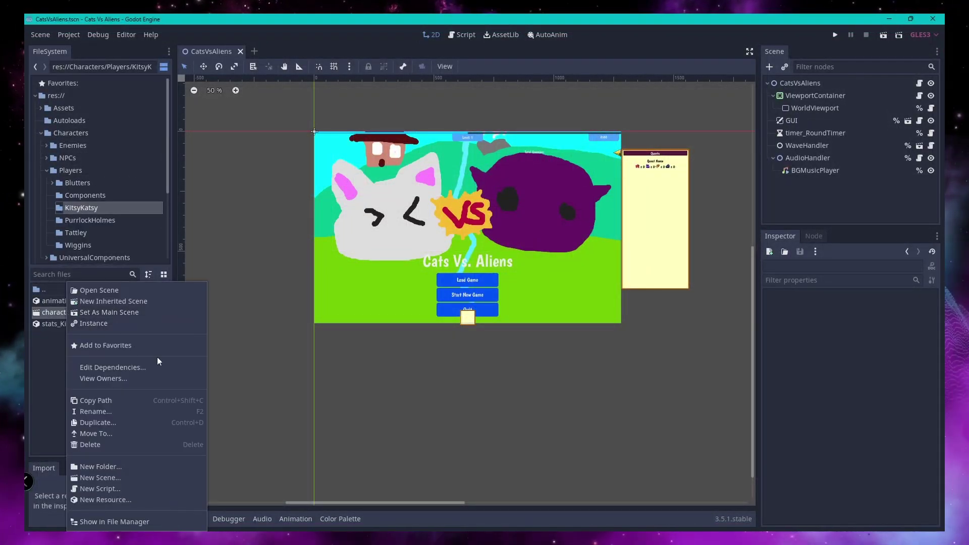
click(144, 368)
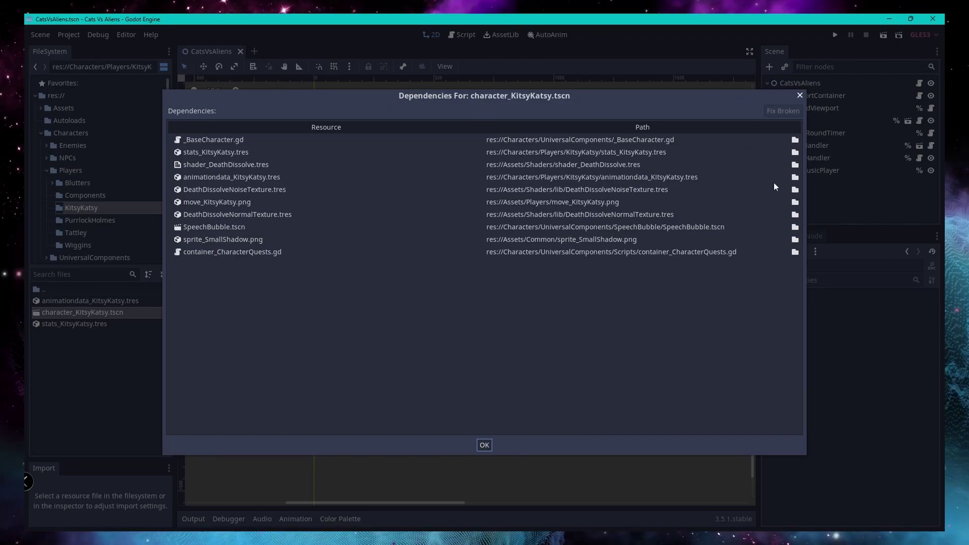
click(795, 140)
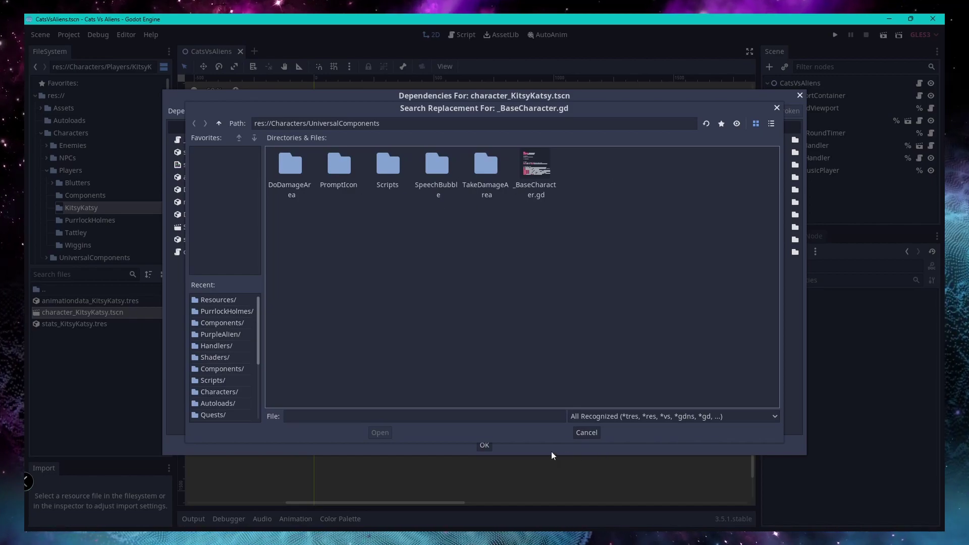
click(584, 432)
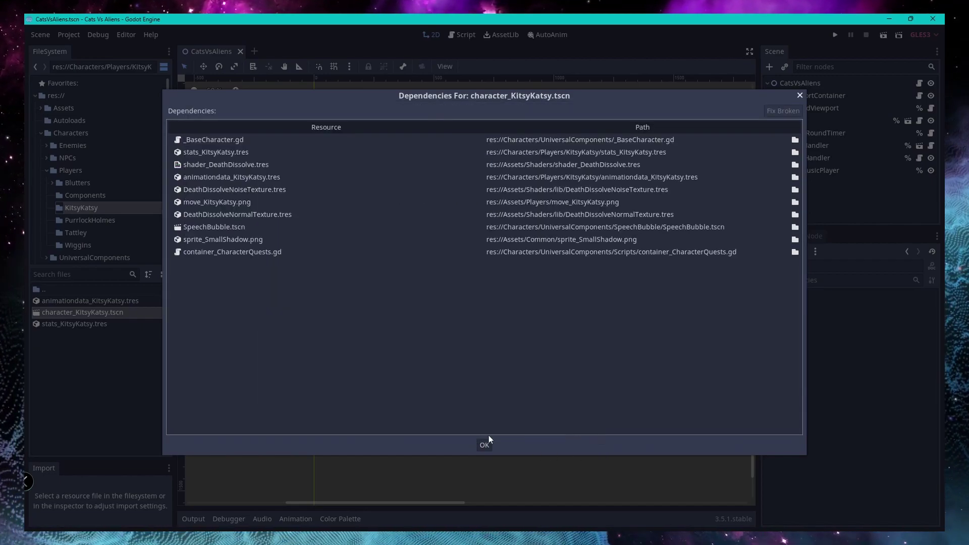
click(485, 445)
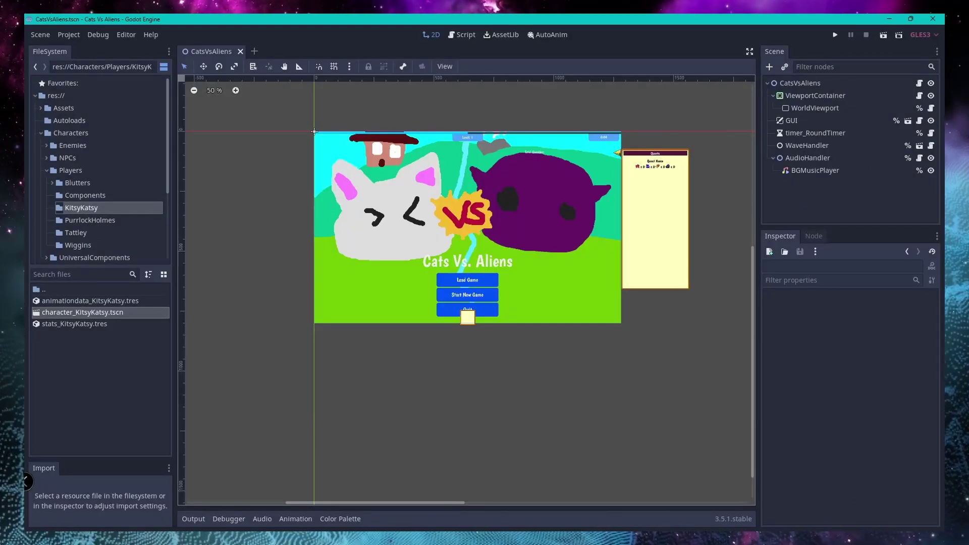